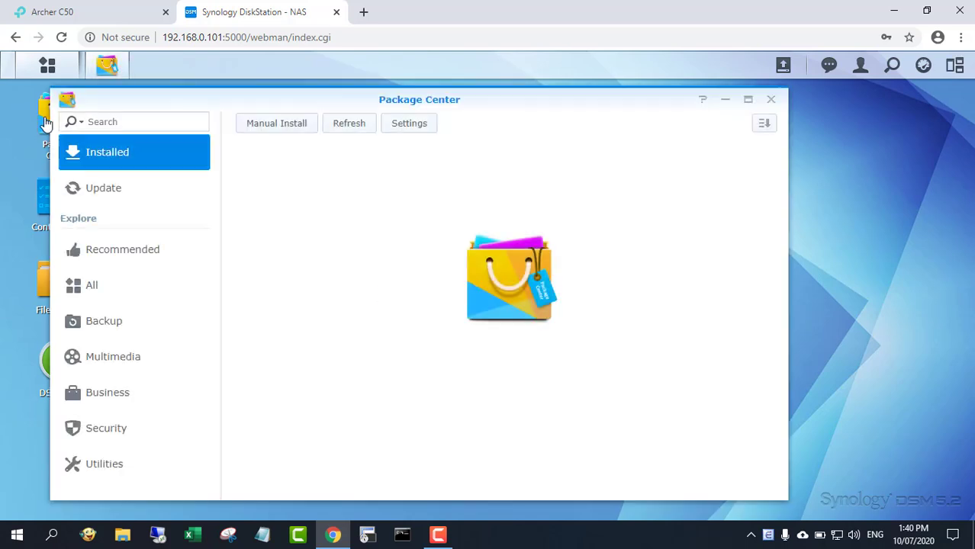
Step: Find RADIUS Server in Package Center's All packages list and install it
click(751, 102)
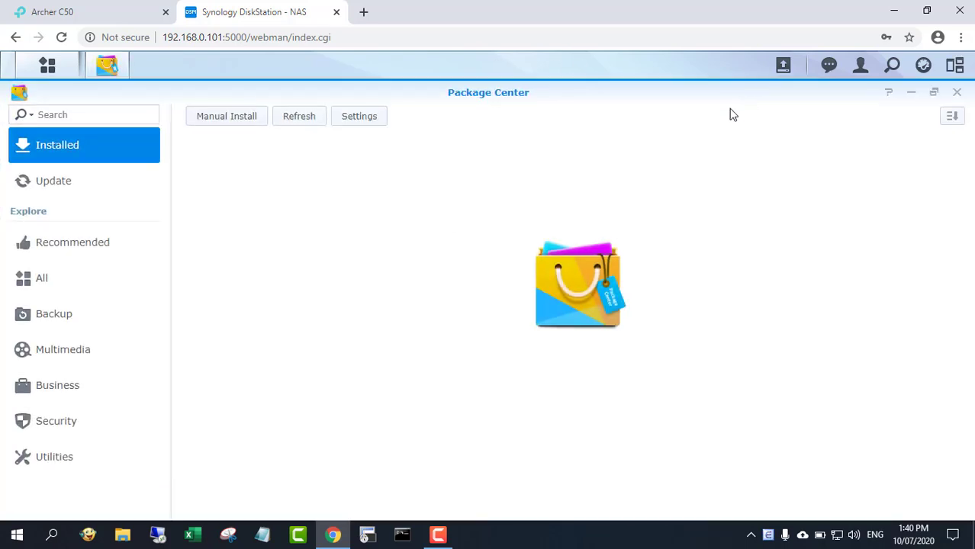
click(36, 279)
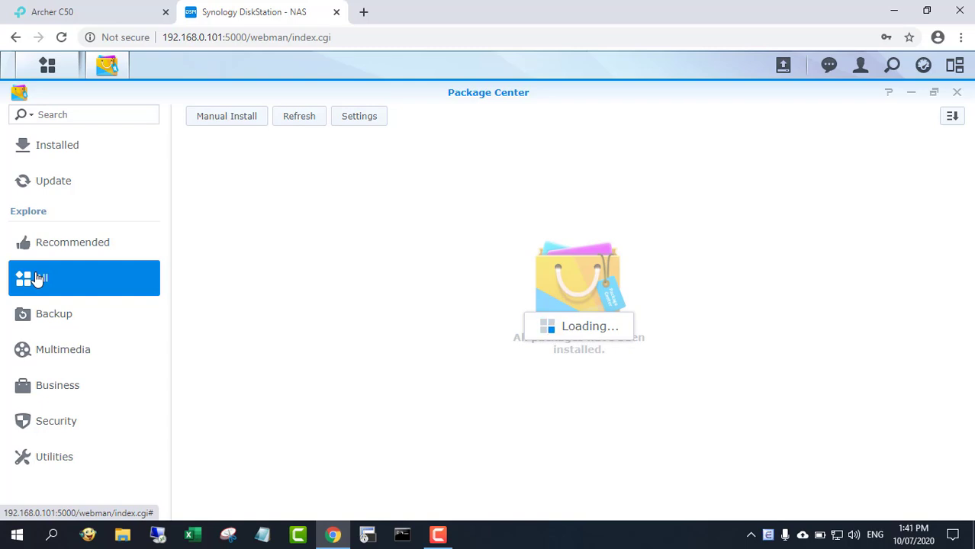
key(Up)
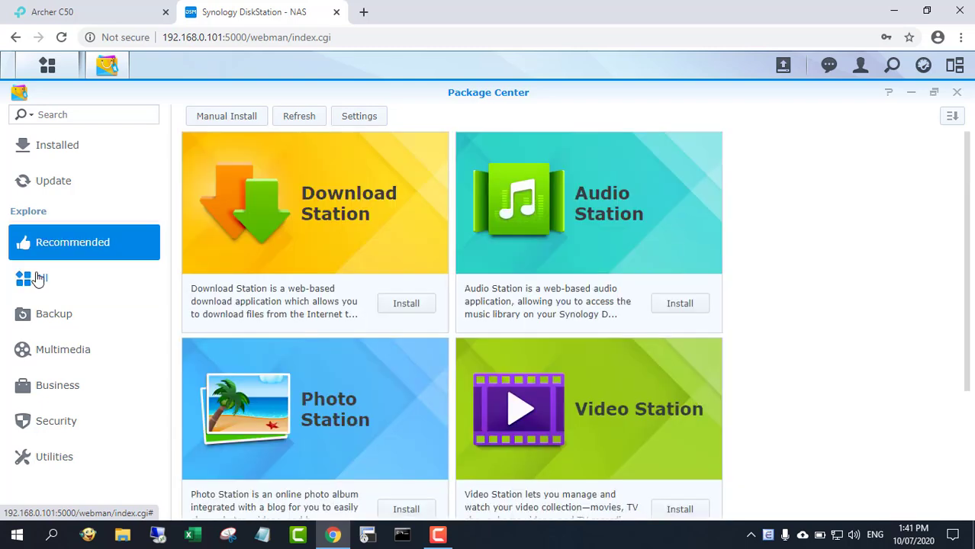
click(86, 289)
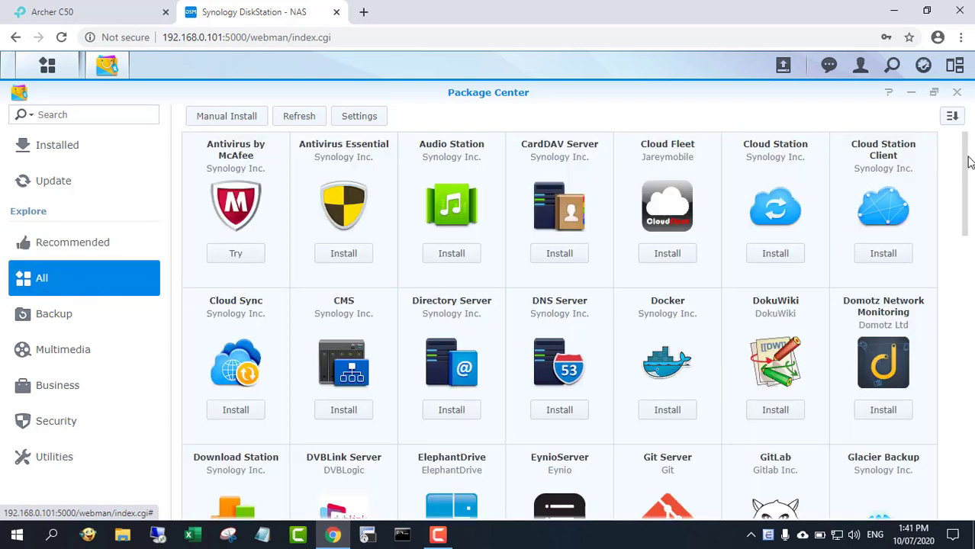
drag(969, 162, 969, 403)
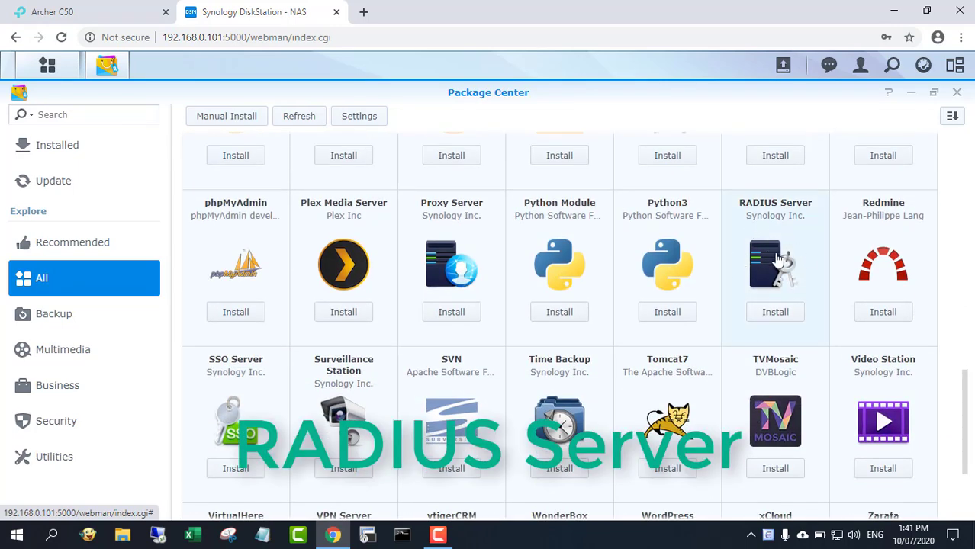
click(776, 260)
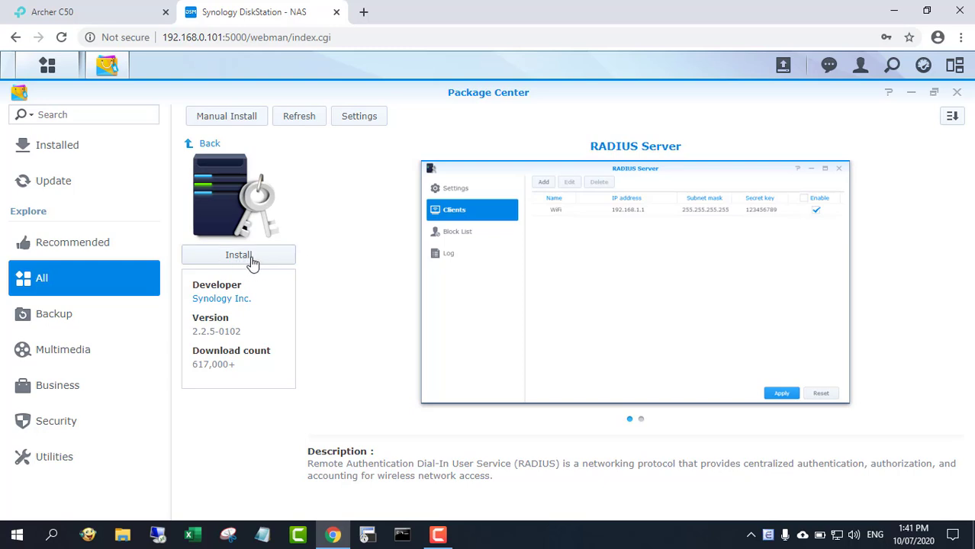
click(254, 260)
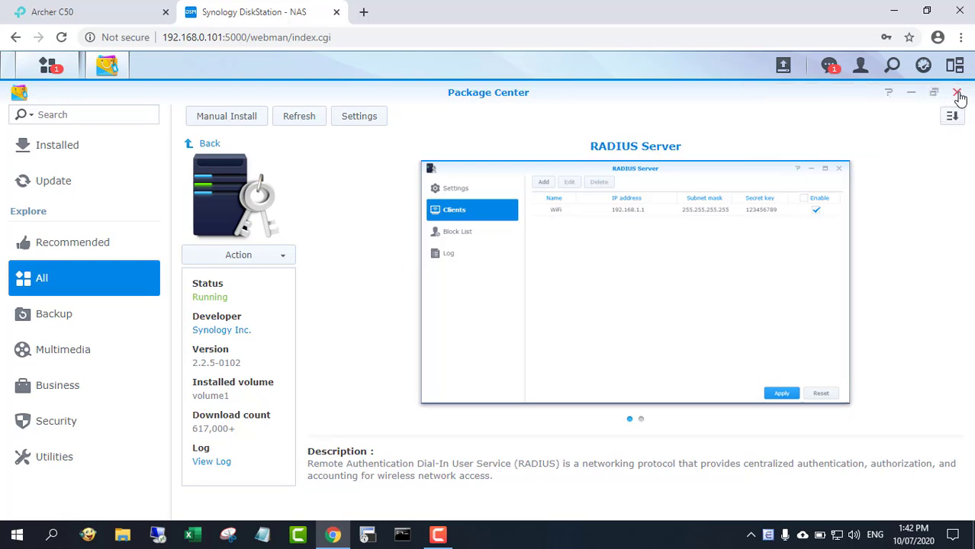
Step: Close Package Center and launch RADIUS Server from the Main Menu, showing its Clients list
click(958, 93)
click(46, 65)
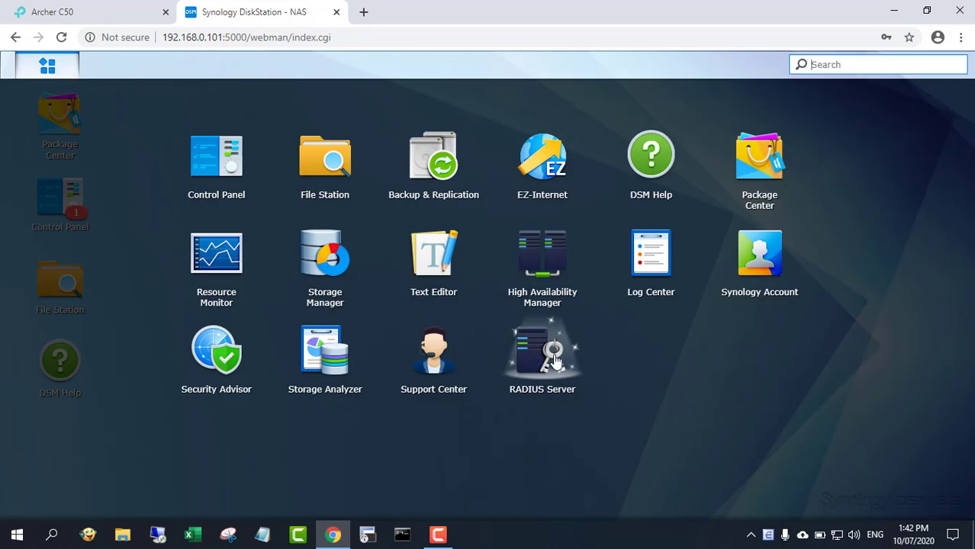
click(556, 362)
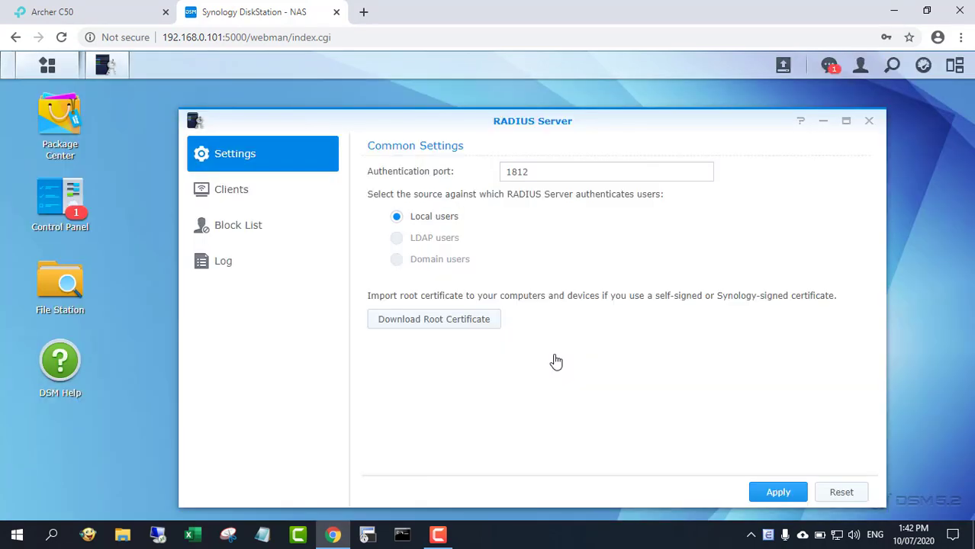
click(846, 121)
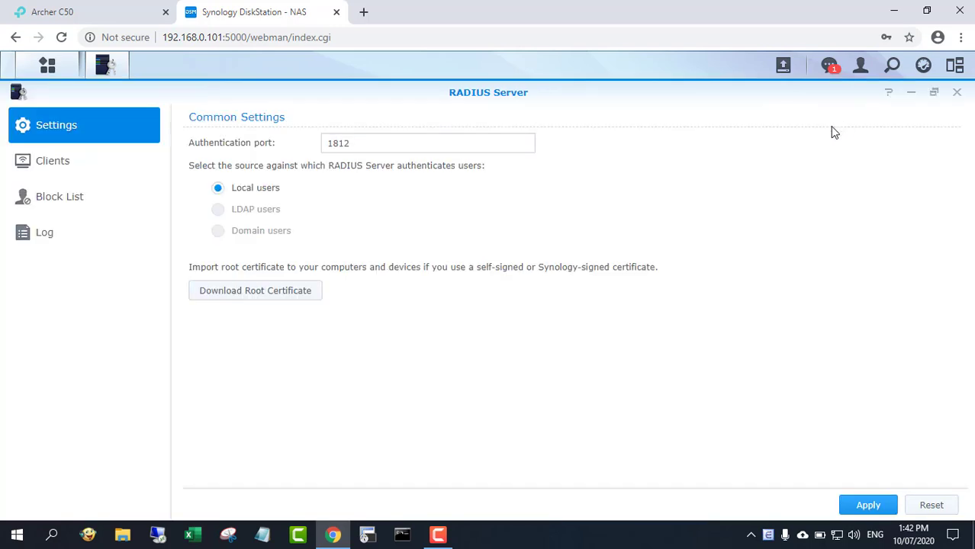
click(72, 178)
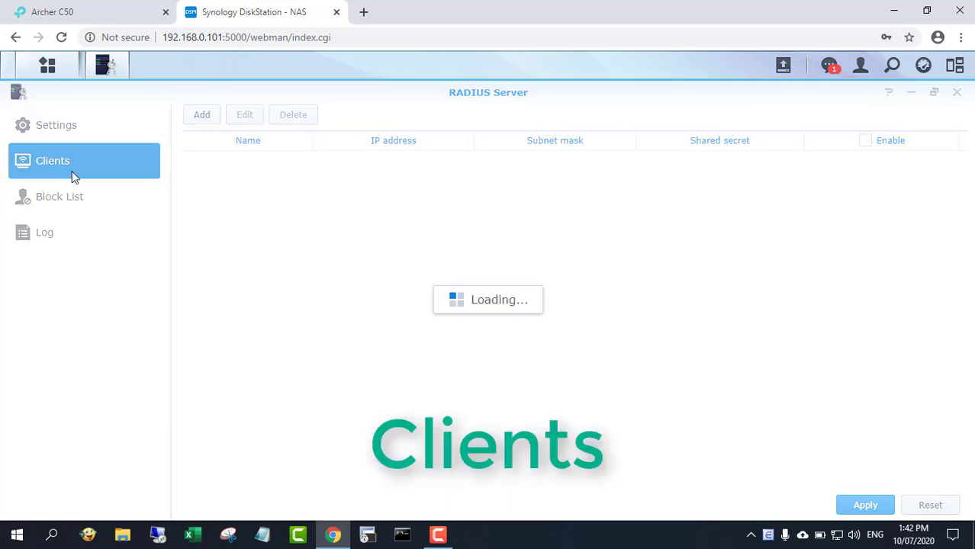
Step: Add a RADIUS client named TPLINK with a shared secret, leaving the IP field next
click(204, 115)
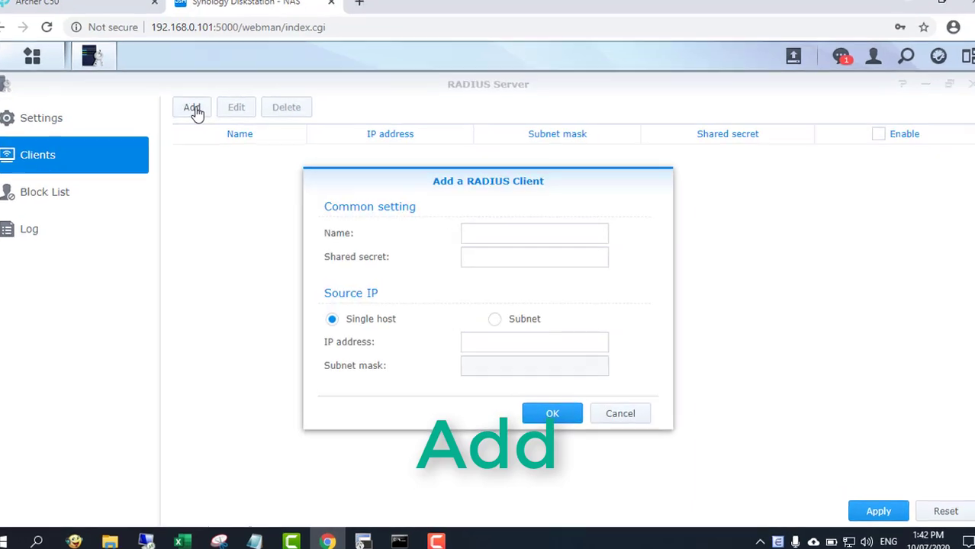
click(505, 242)
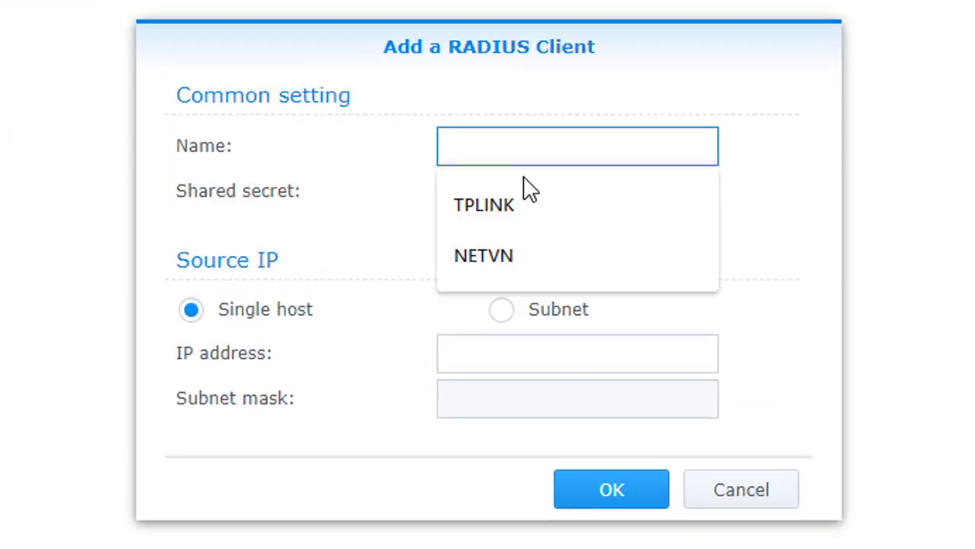
click(528, 207)
click(527, 198)
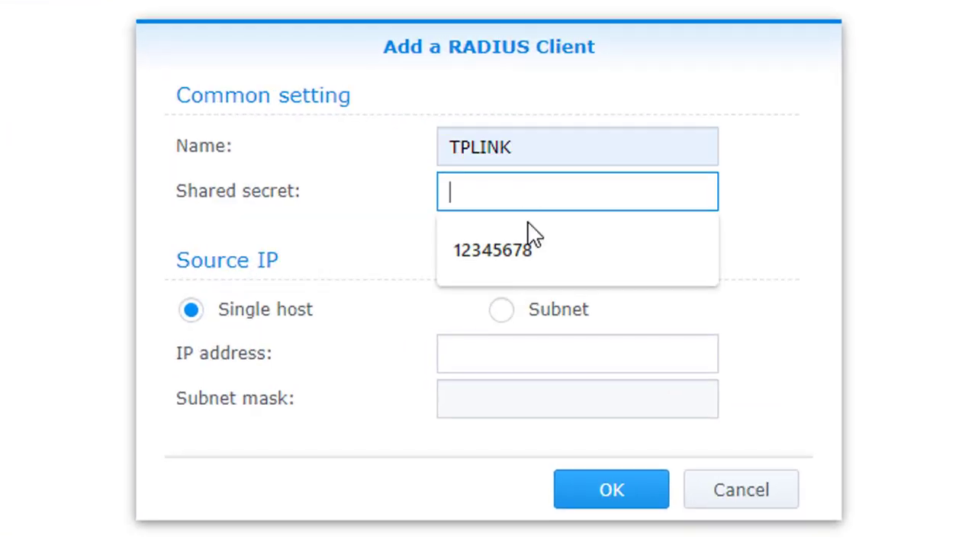
click(529, 237)
drag(560, 198, 410, 156)
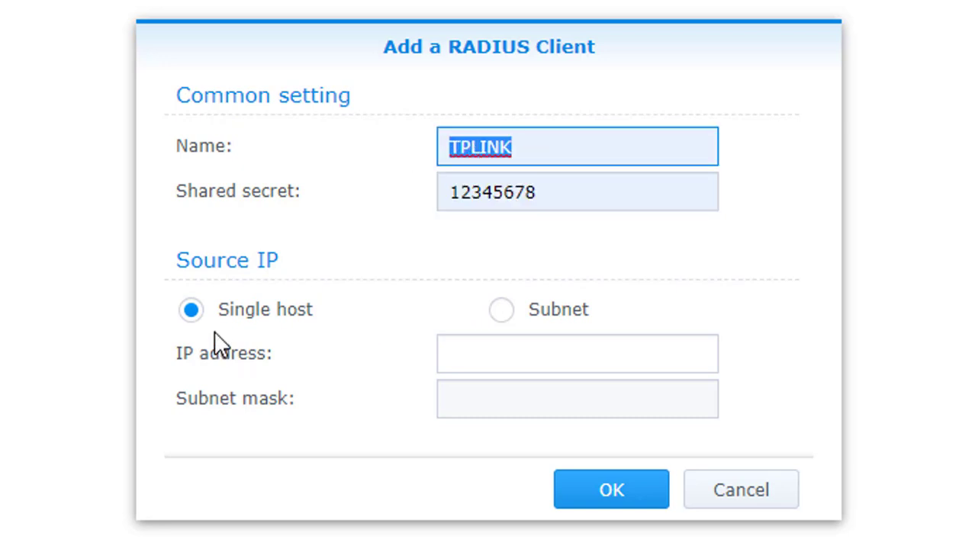
click(498, 359)
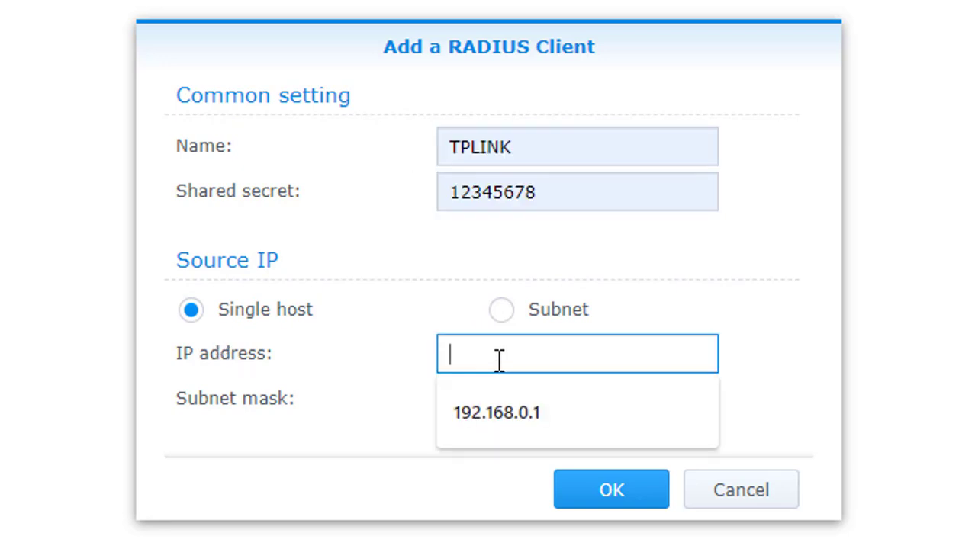
Step: Enter 192.168.0.1 as the client IP, confirmed as the LAN IP after logging into the Archer C50
click(473, 412)
drag(555, 359, 408, 359)
click(145, 13)
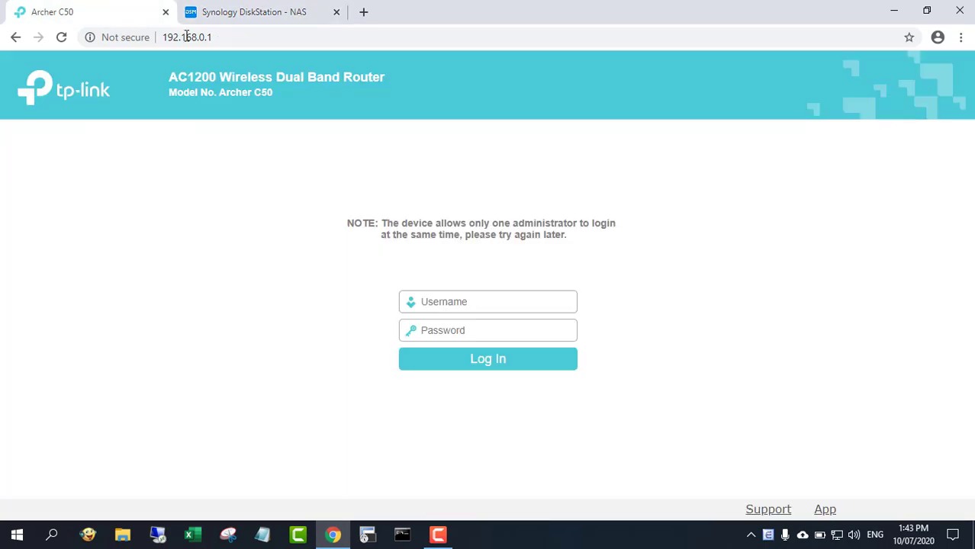
click(186, 36)
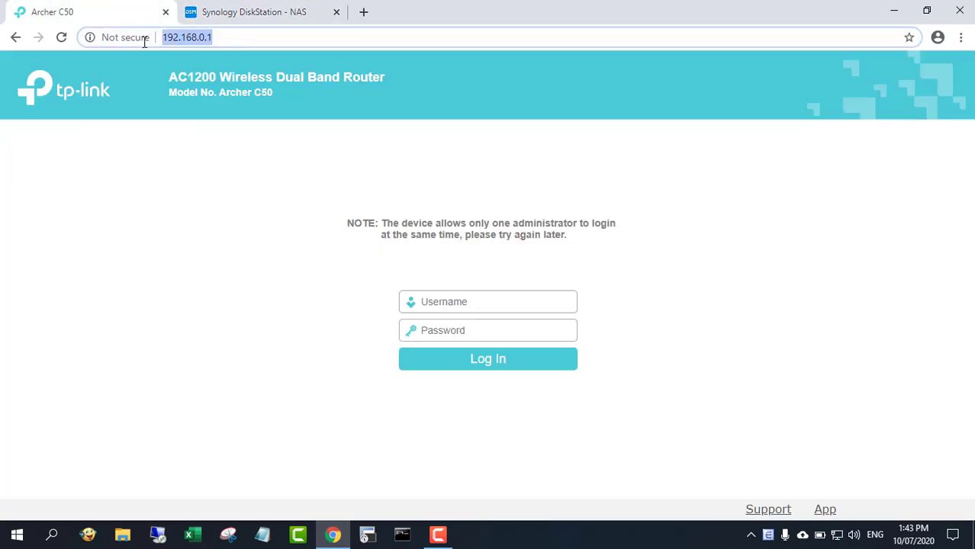
click(496, 305)
text(admin)
key(Return)
text(admi)
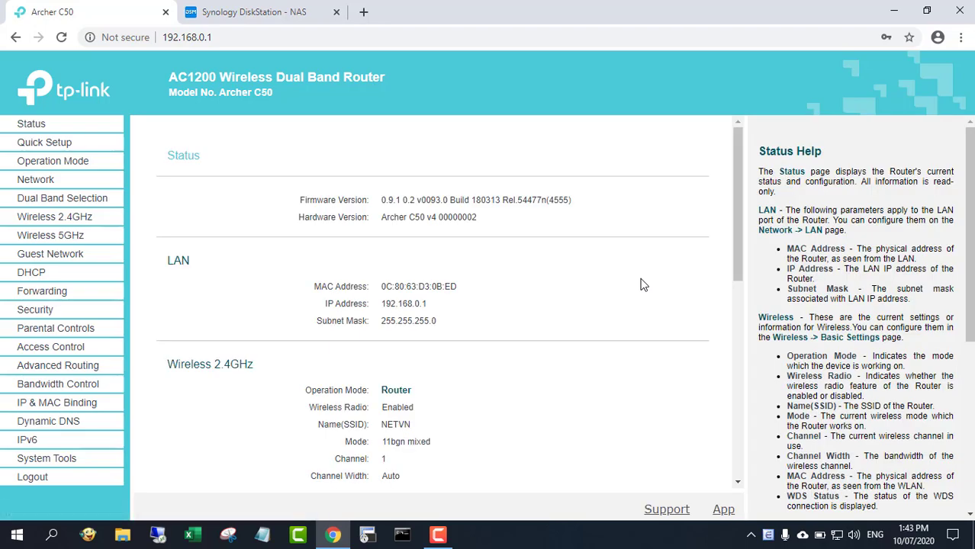
scroll(588, 287, down, 6)
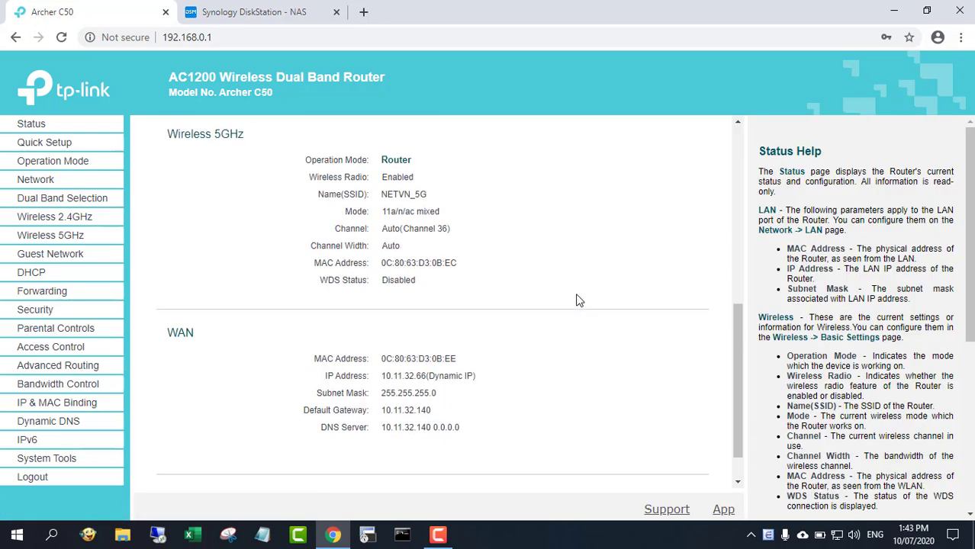
scroll(578, 300, up, 8)
drag(376, 304, 436, 307)
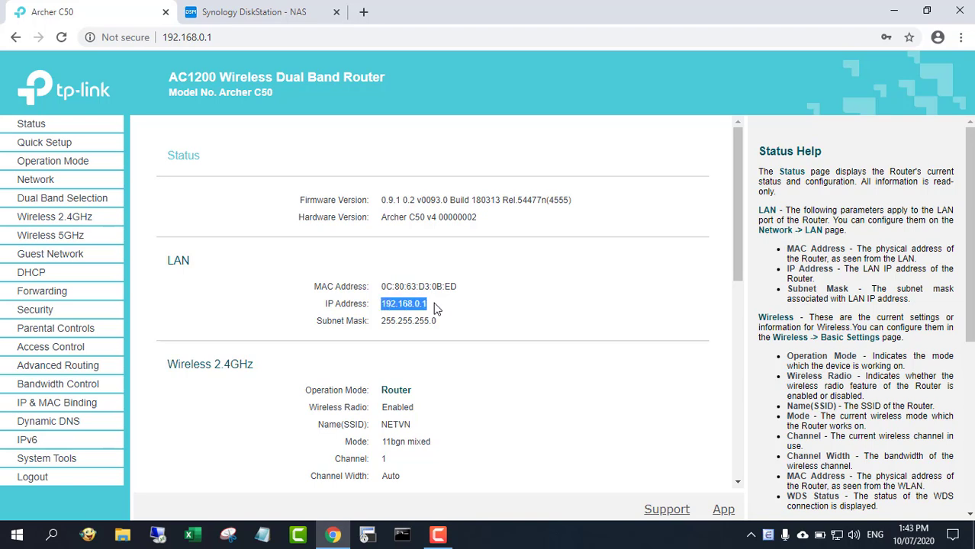
Step: Save the TPLINK client (192.168.0.1, mask 255.255.255.255) and apply the RADIUS client settings
click(296, 23)
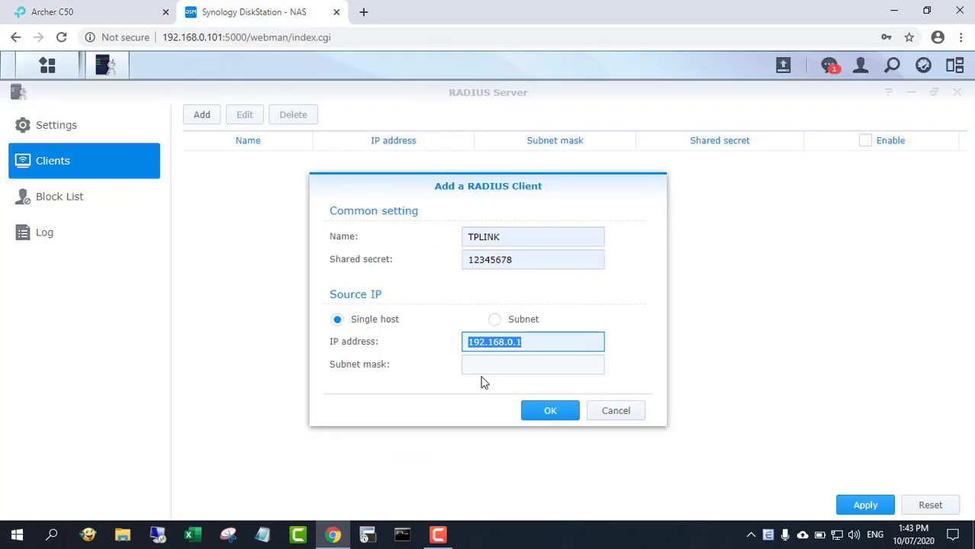
click(552, 412)
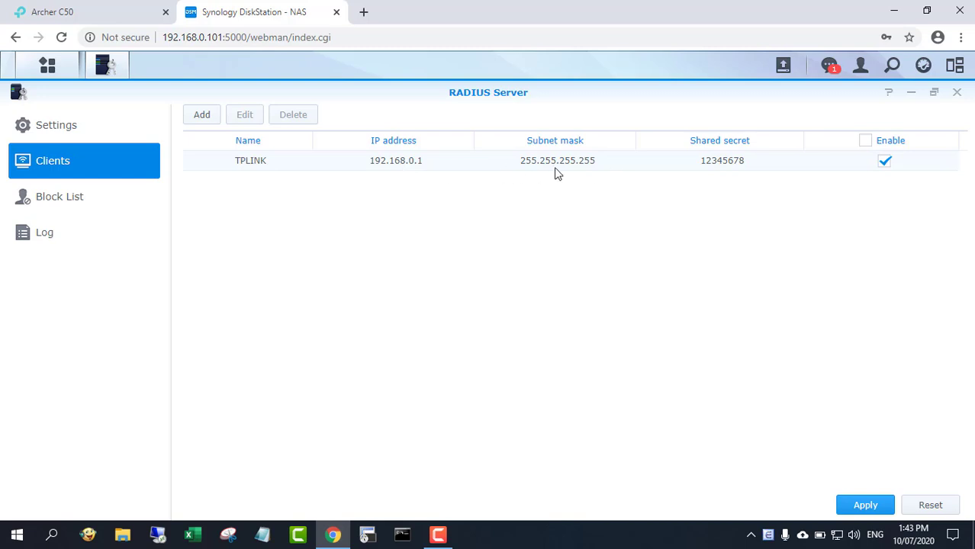
click(867, 503)
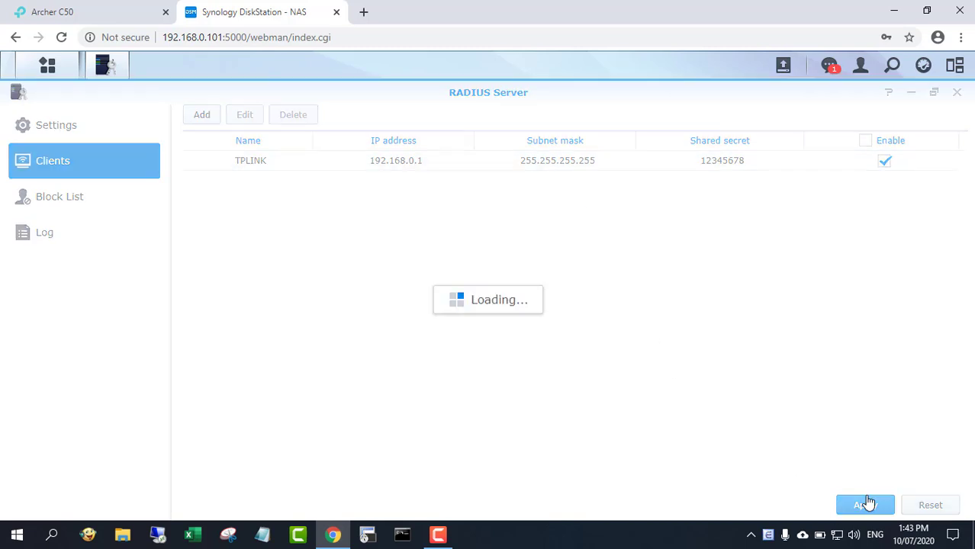
Step: Close RADIUS Server and open Control Panel's User list, maximized
click(958, 93)
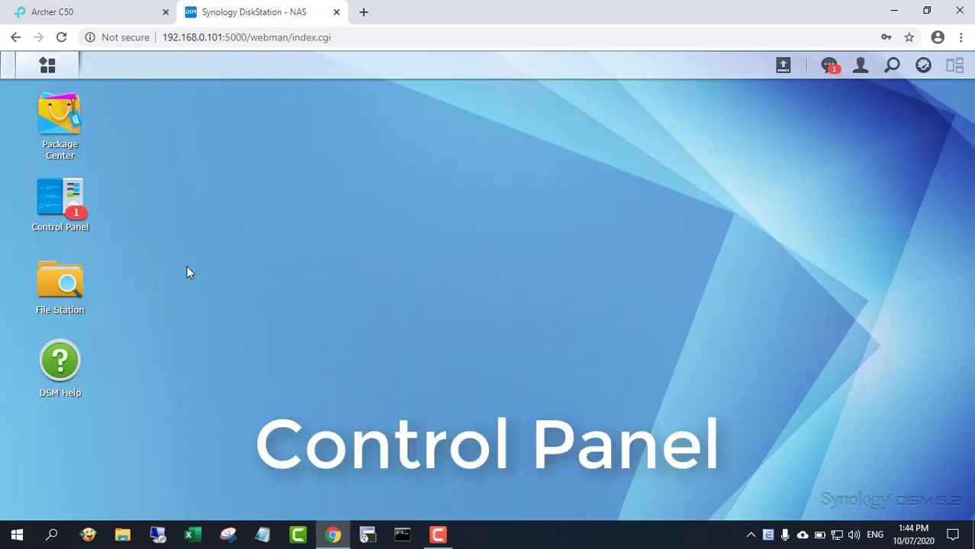
click(60, 200)
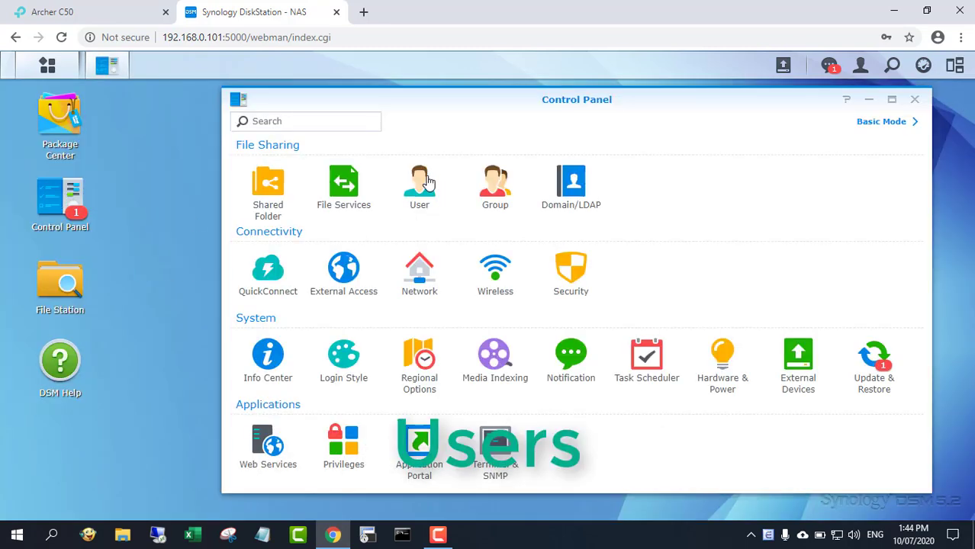
click(419, 197)
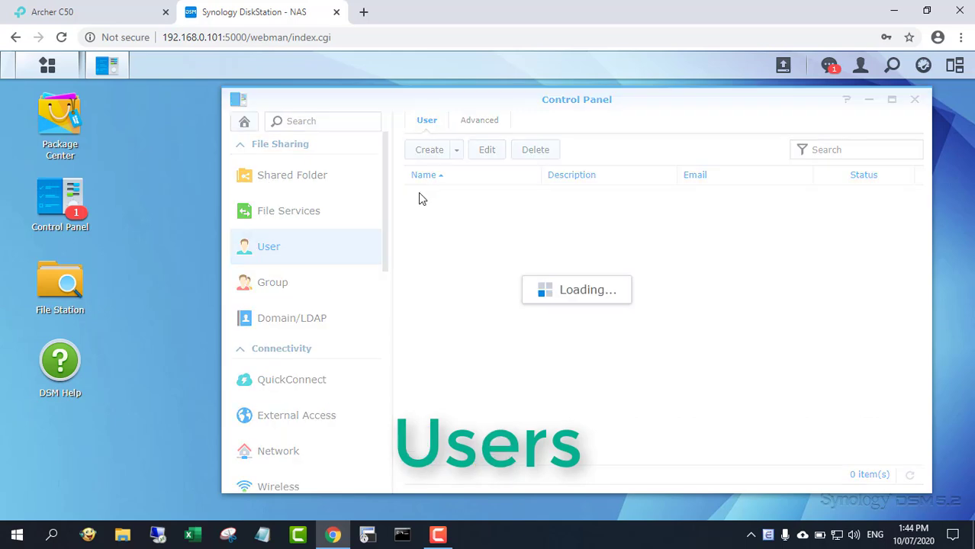
click(893, 100)
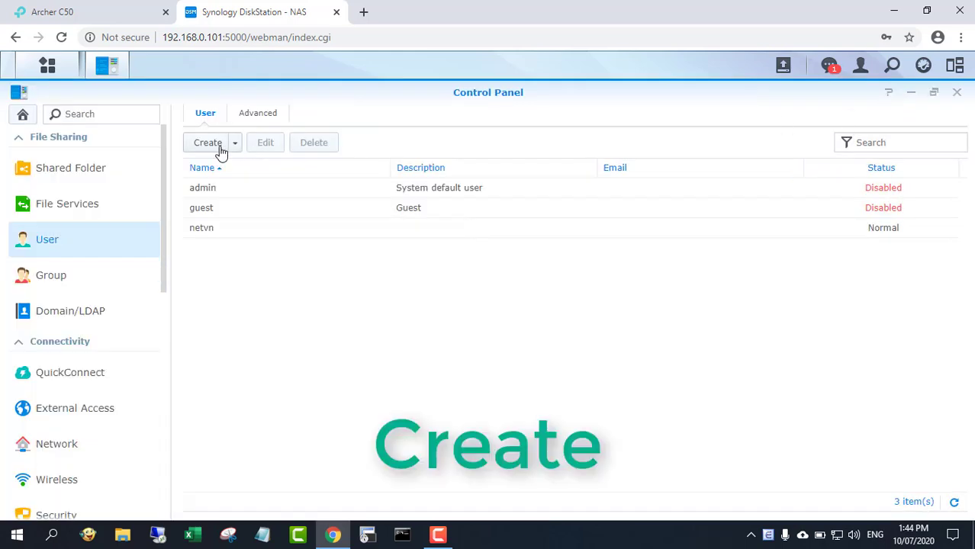
Step: Start a new user tom and enter the password and its confirmation
click(218, 148)
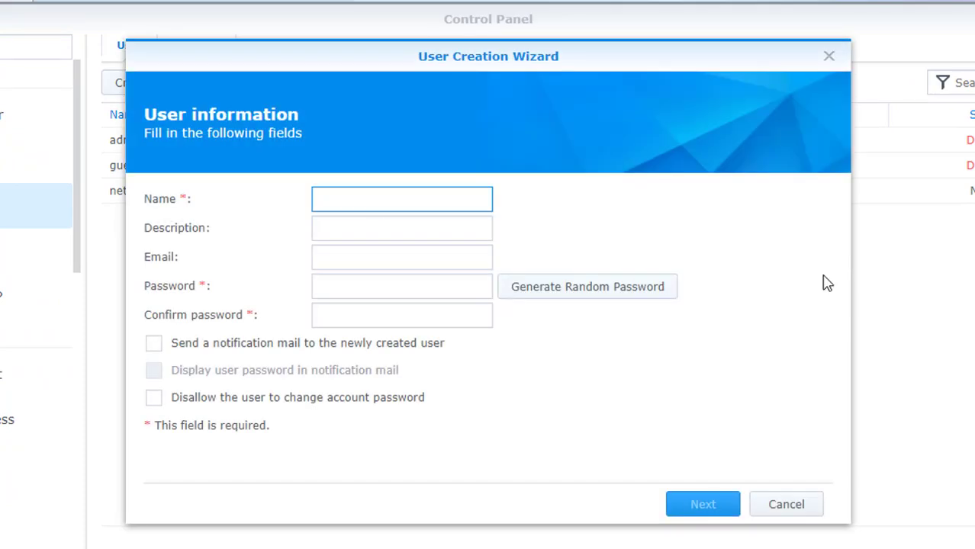
click(473, 288)
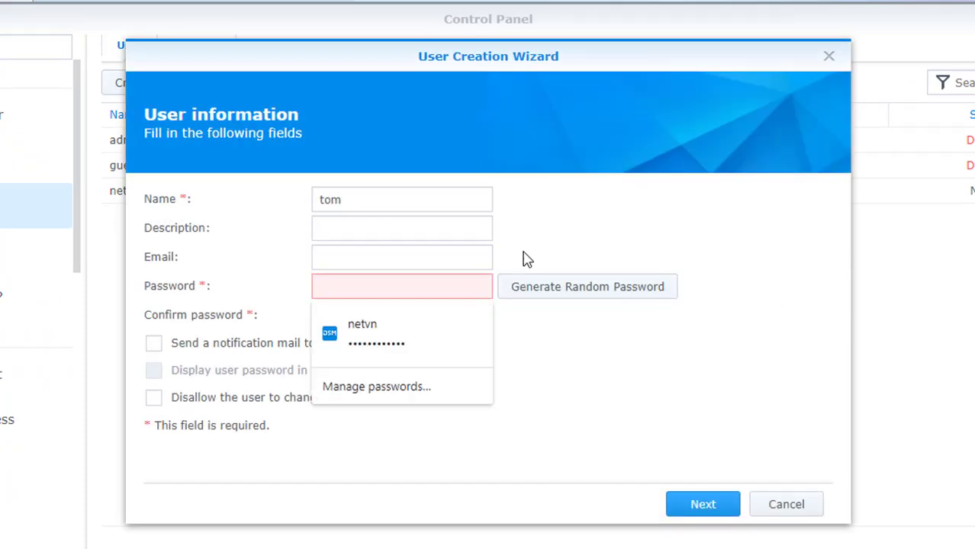
text(***)
click(405, 320)
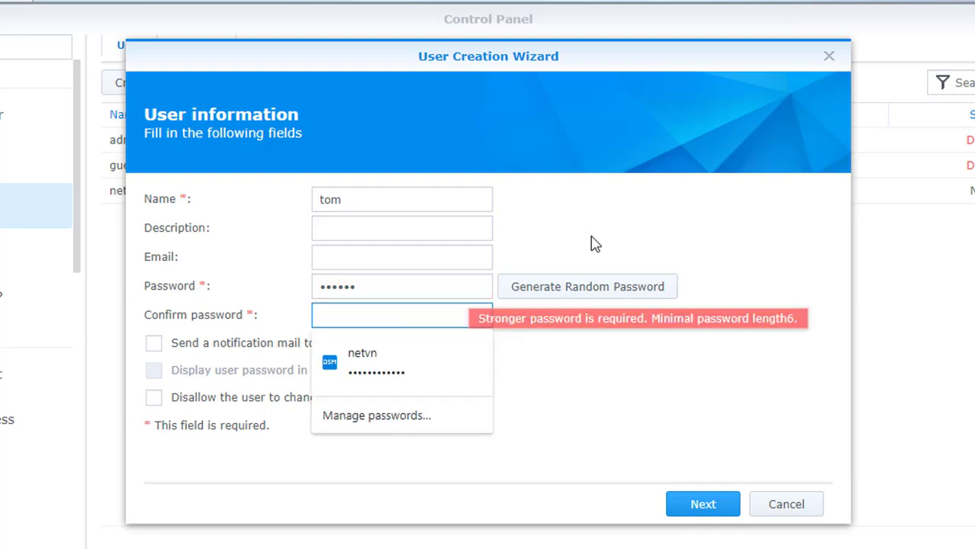
text(**)
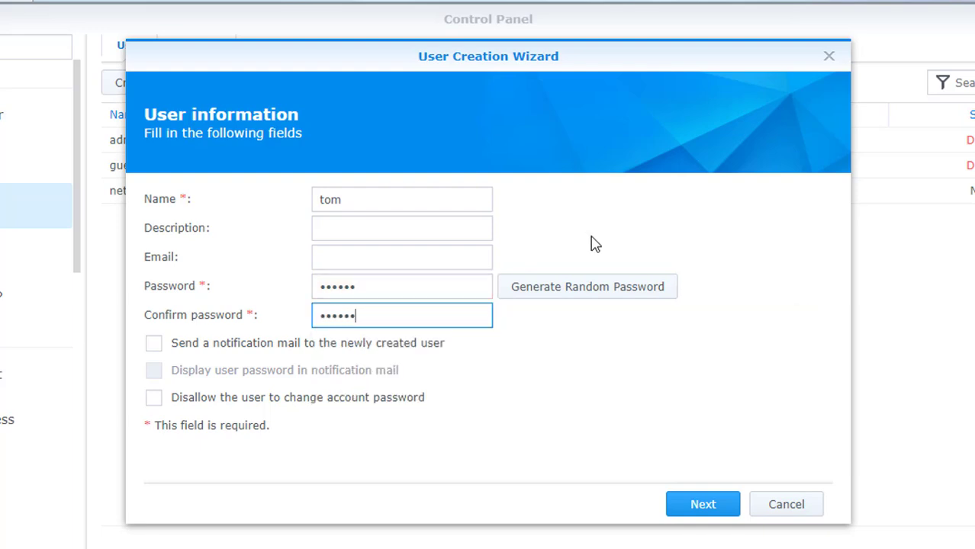
Step: Step through the wizard keeping the users group and defaults, then apply to create tom
click(703, 506)
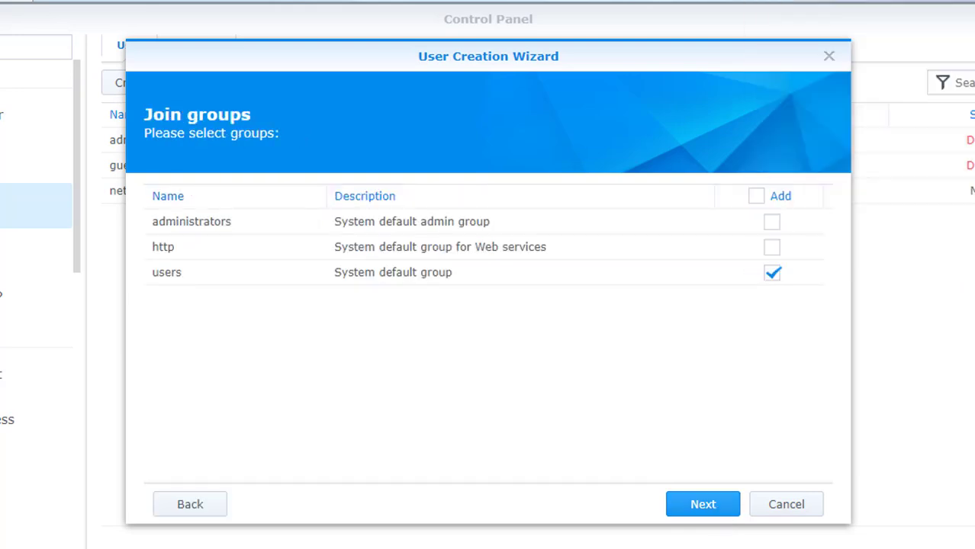
click(703, 508)
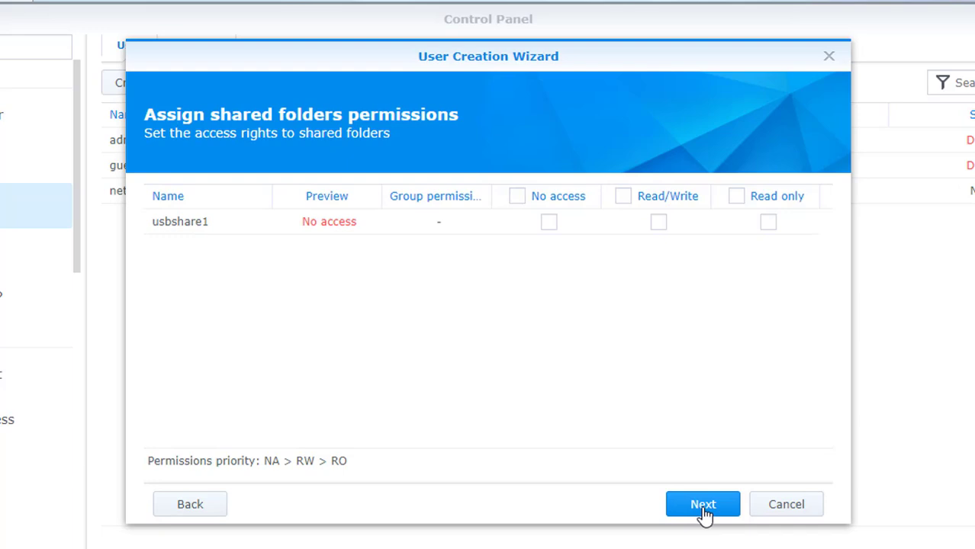
click(702, 507)
click(703, 507)
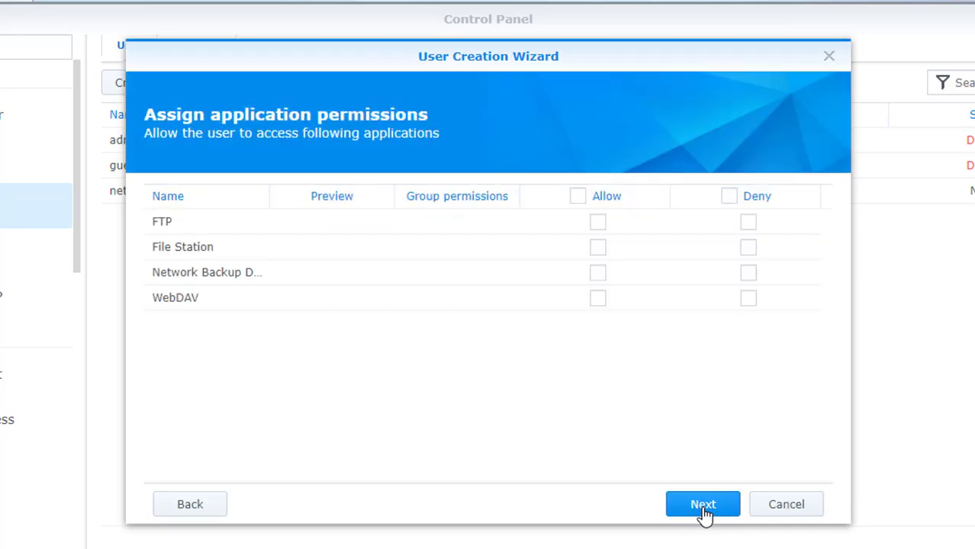
click(703, 507)
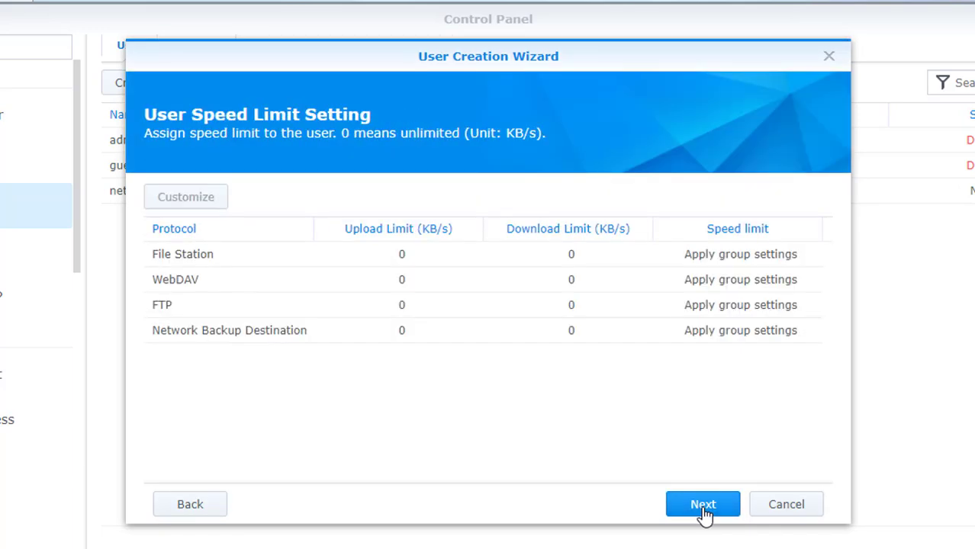
click(703, 507)
click(702, 504)
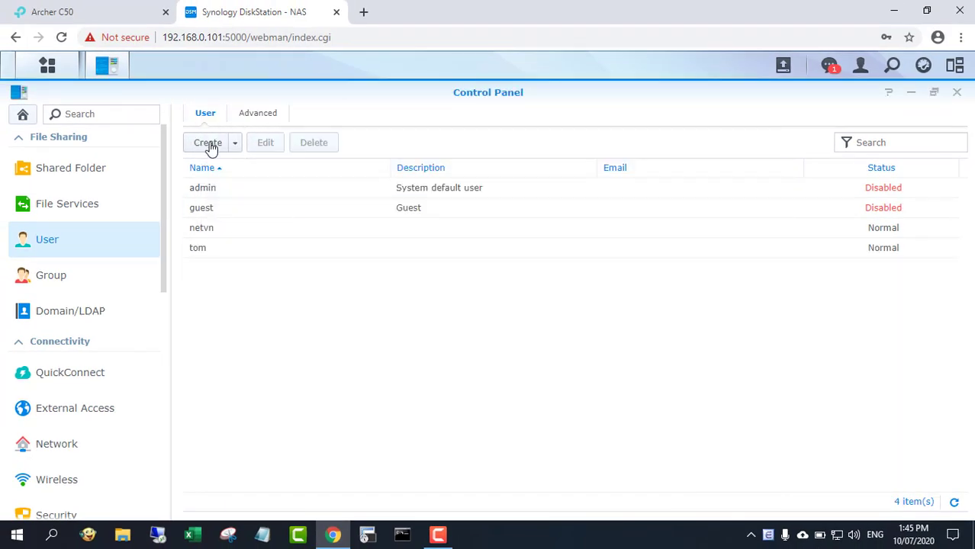
Step: Start a new user named jack and enter the password and its confirmation
click(208, 143)
text(jac)
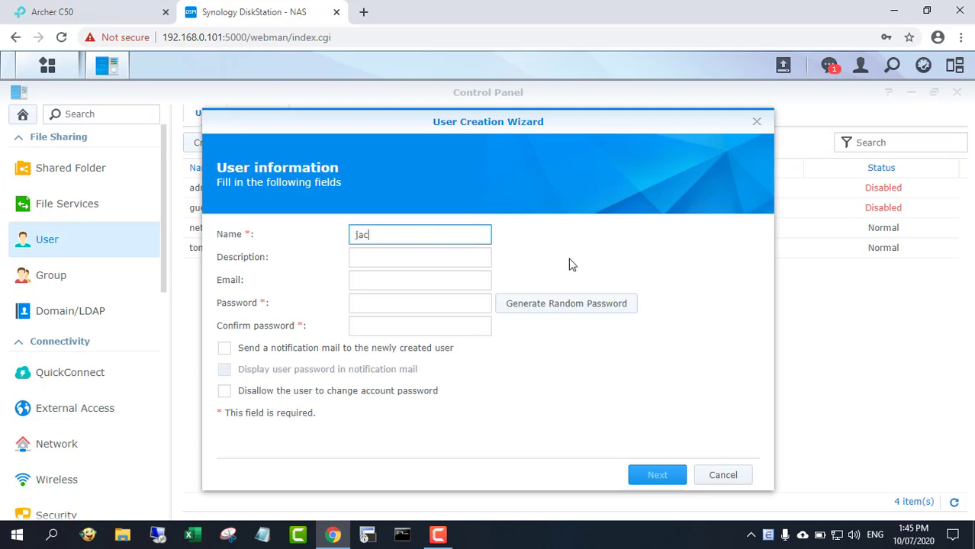
text(k)
click(488, 308)
text(123456)
click(427, 331)
text(12345)
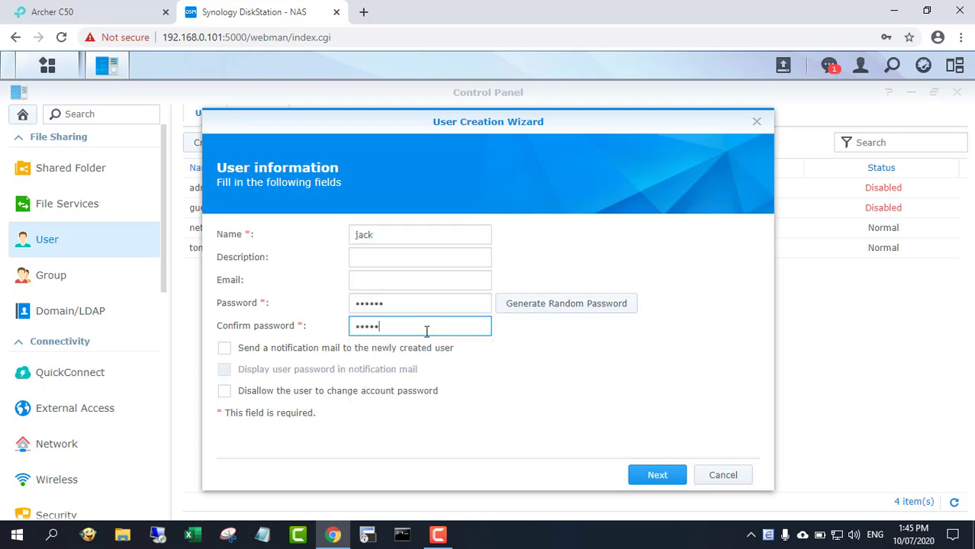
text(6)
Step: Step through the wizard keeping the default group and settings, then apply to create jack
click(655, 477)
click(664, 477)
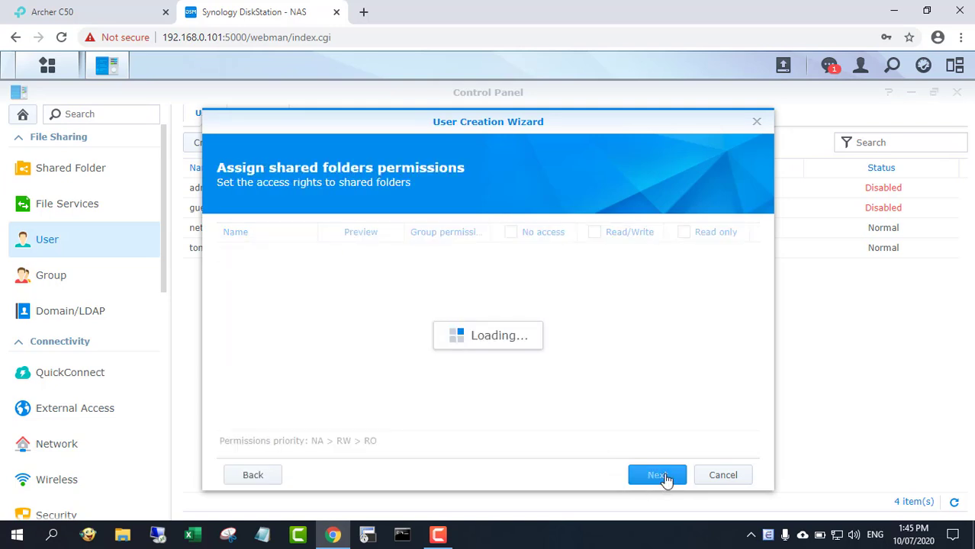
click(658, 475)
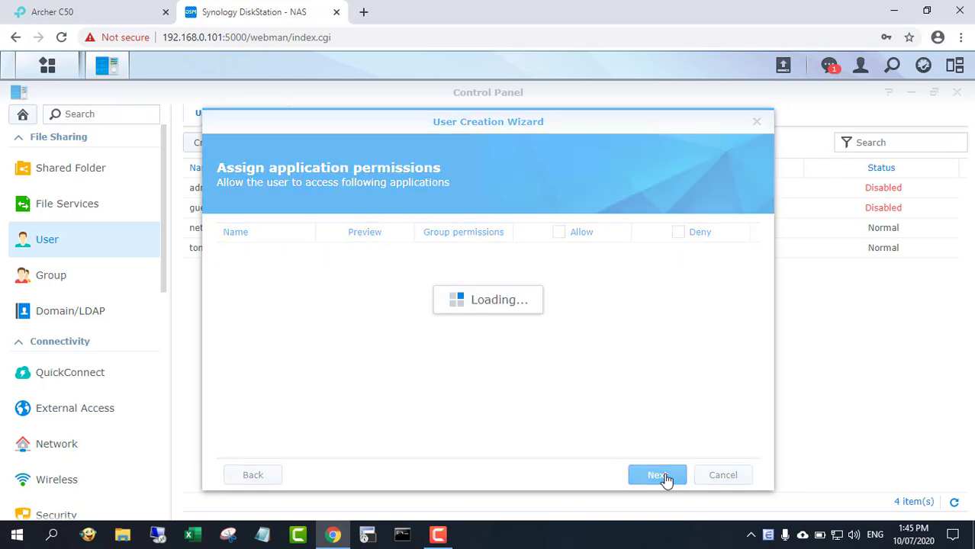
click(658, 475)
click(661, 476)
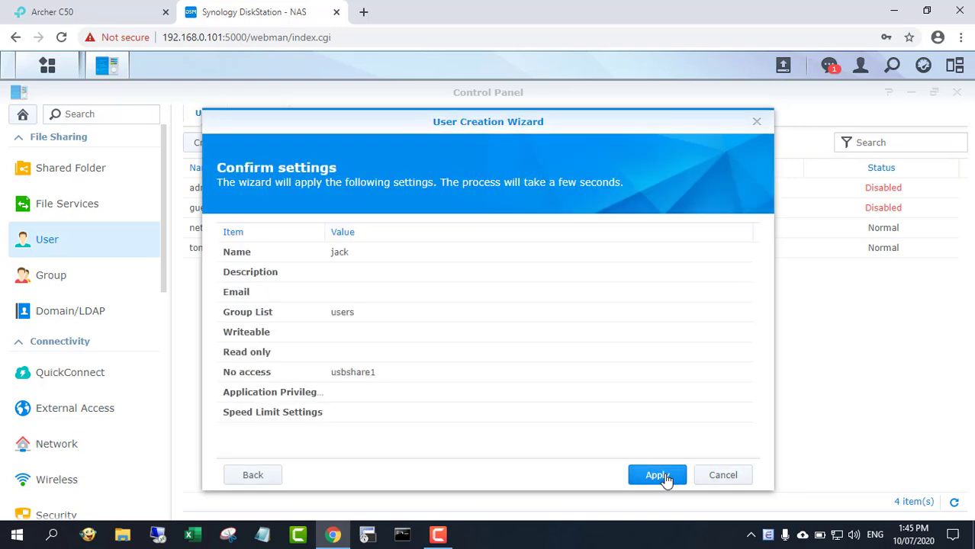
click(661, 476)
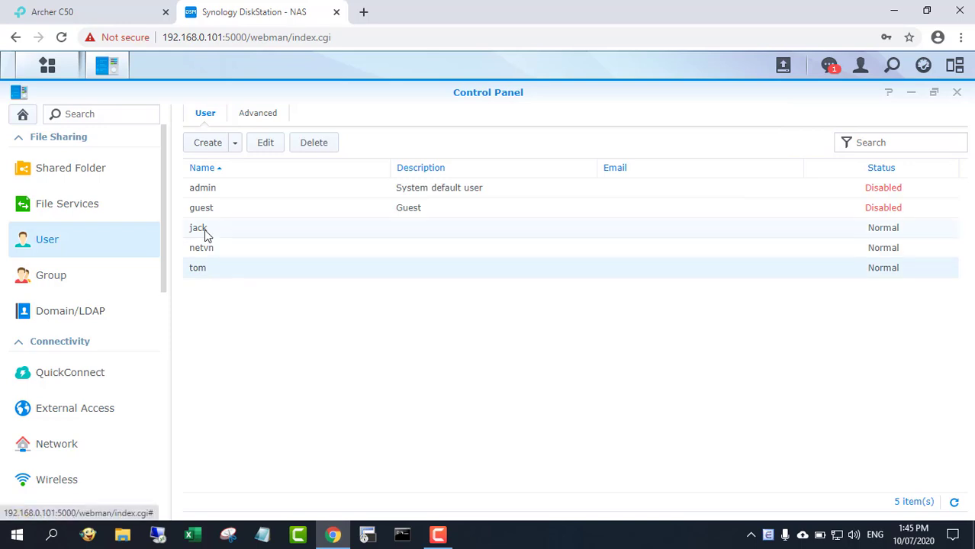
click(212, 251)
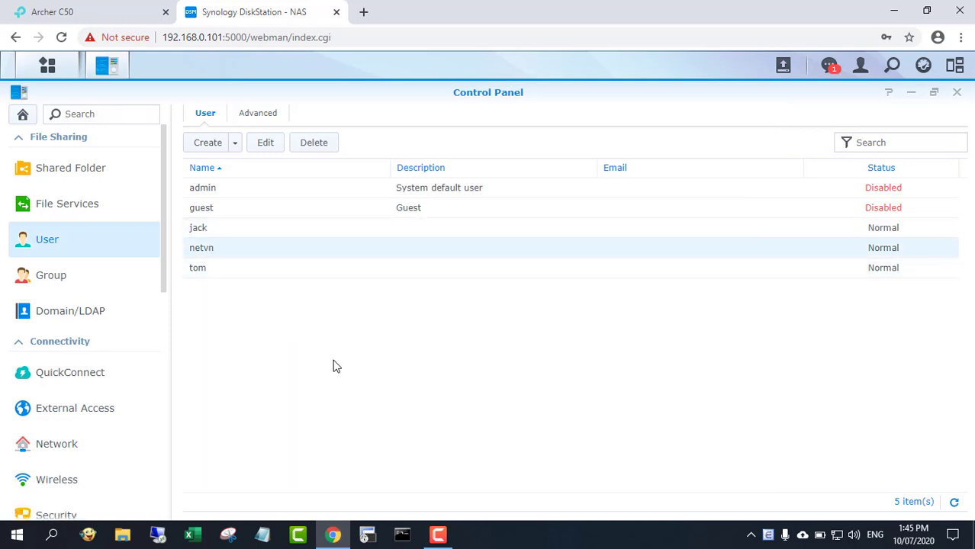
Step: In the Archer C50's Wireless 2.4GHz settings, disable WPS on the WPS page
click(126, 22)
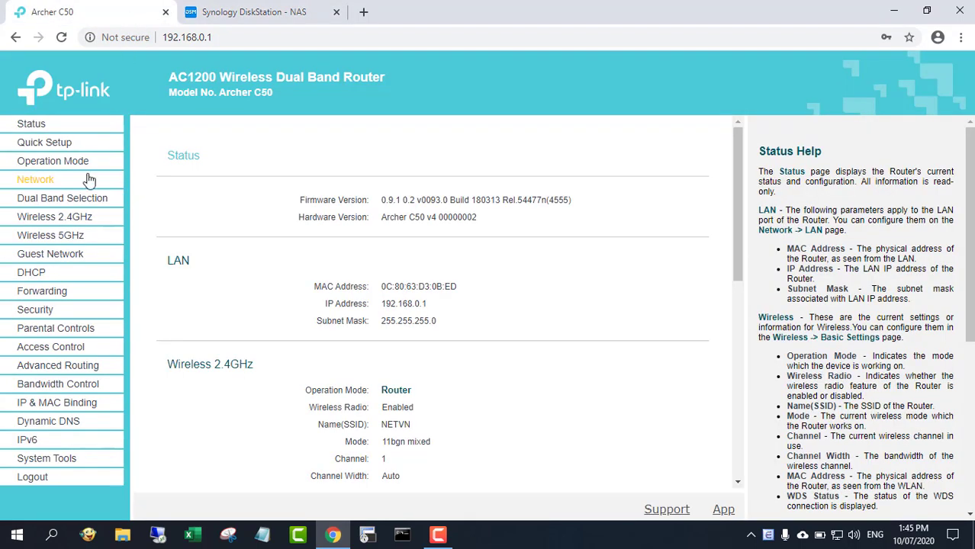
click(82, 220)
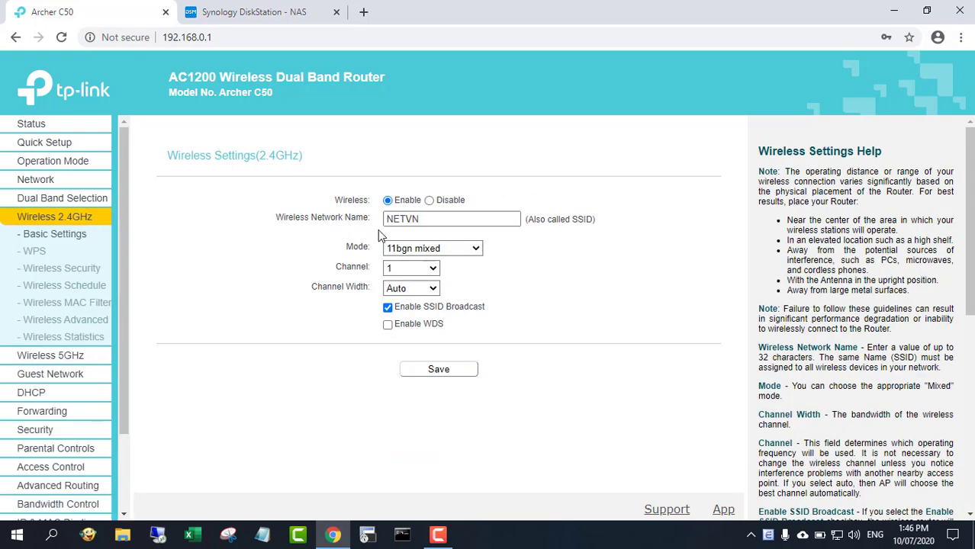
drag(427, 220, 347, 225)
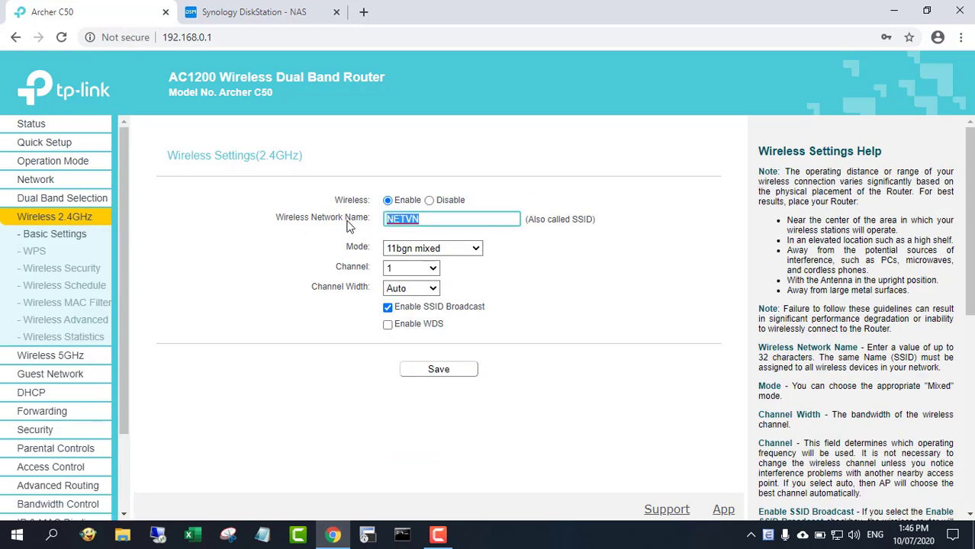
click(82, 272)
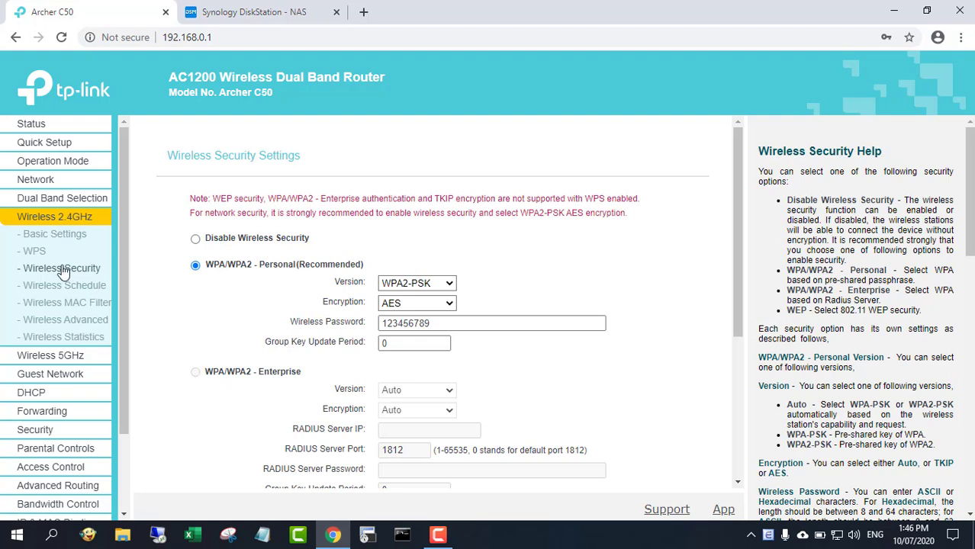
click(35, 251)
click(478, 203)
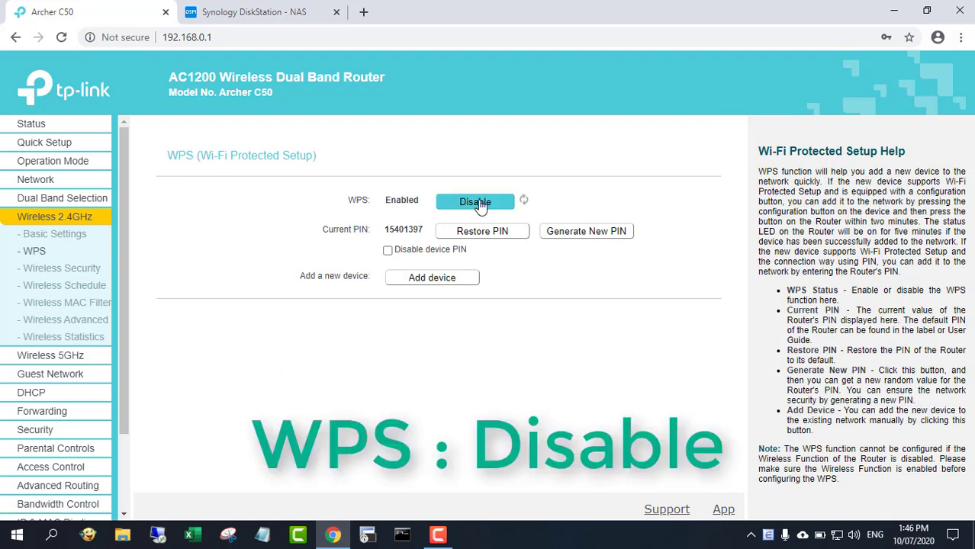
Step: Choose WPA/WPA2-Enterprise and paste the NAS address 192.168.0.101 as the RADIUS server IP
click(72, 271)
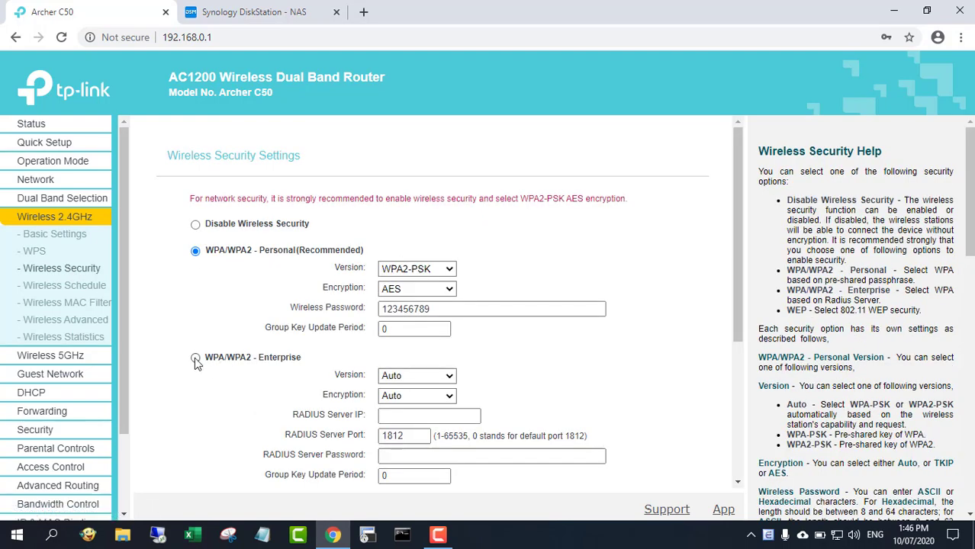
click(408, 418)
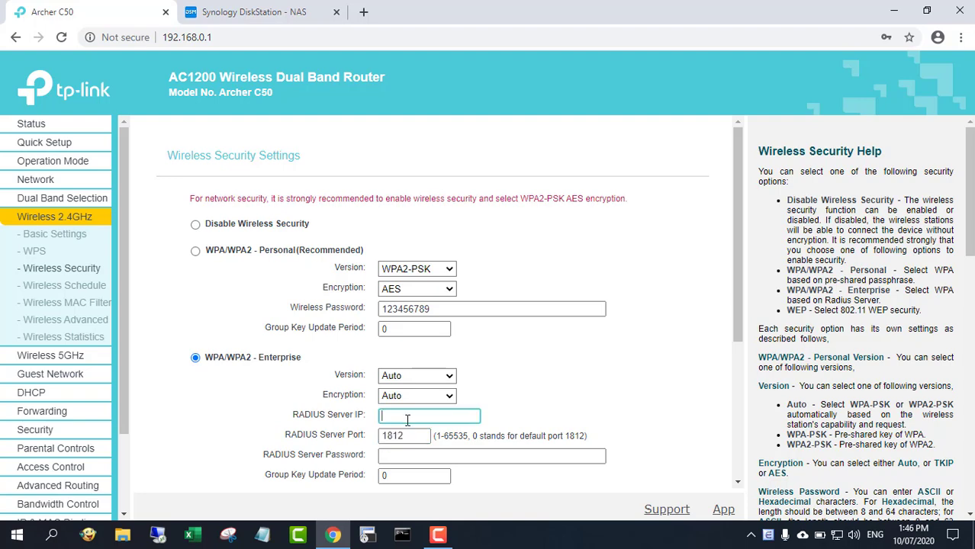
click(254, 13)
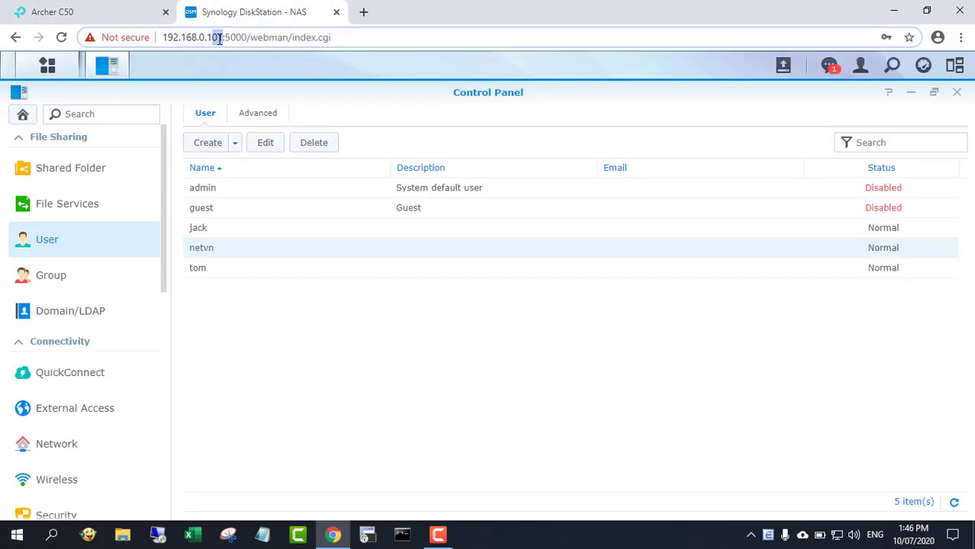
drag(223, 38, 163, 40)
right_click(173, 36)
click(217, 120)
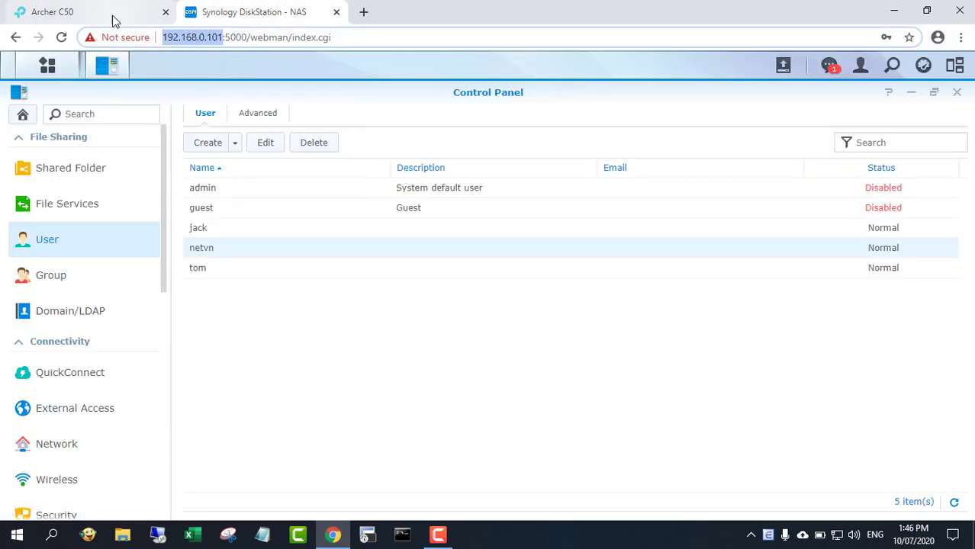
click(113, 18)
key(ctrl+v)
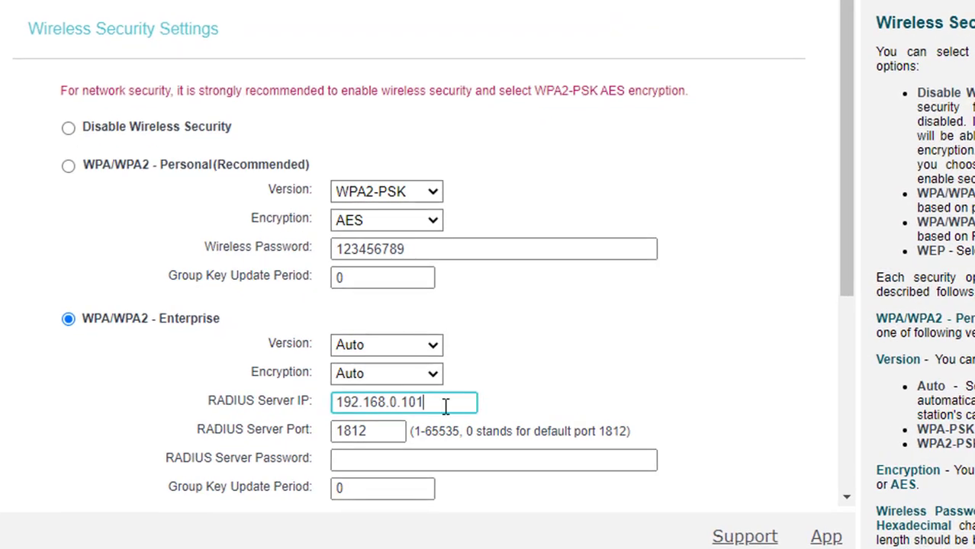
drag(459, 417, 353, 419)
Step: Enter the RADIUS password, keep port 1812, and save the wireless security settings
click(390, 461)
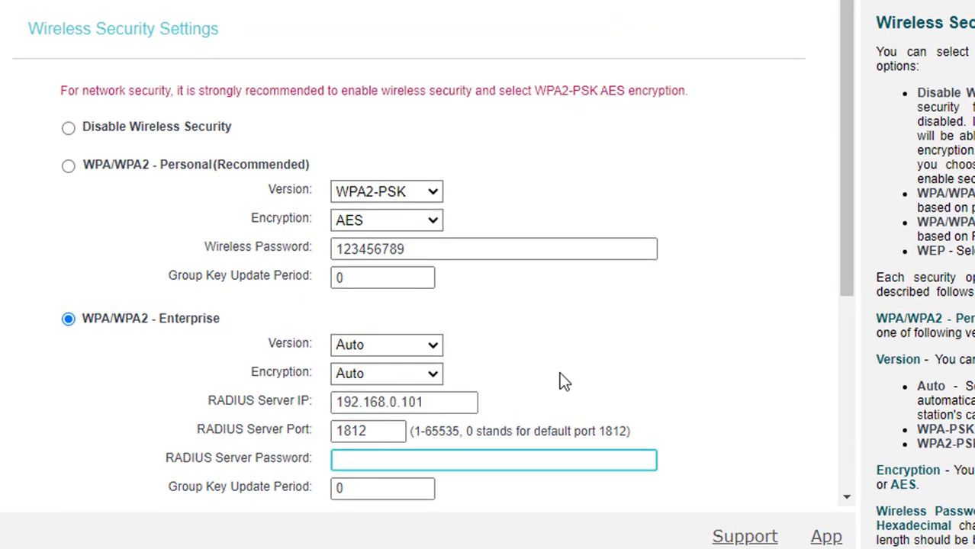
text(12345678)
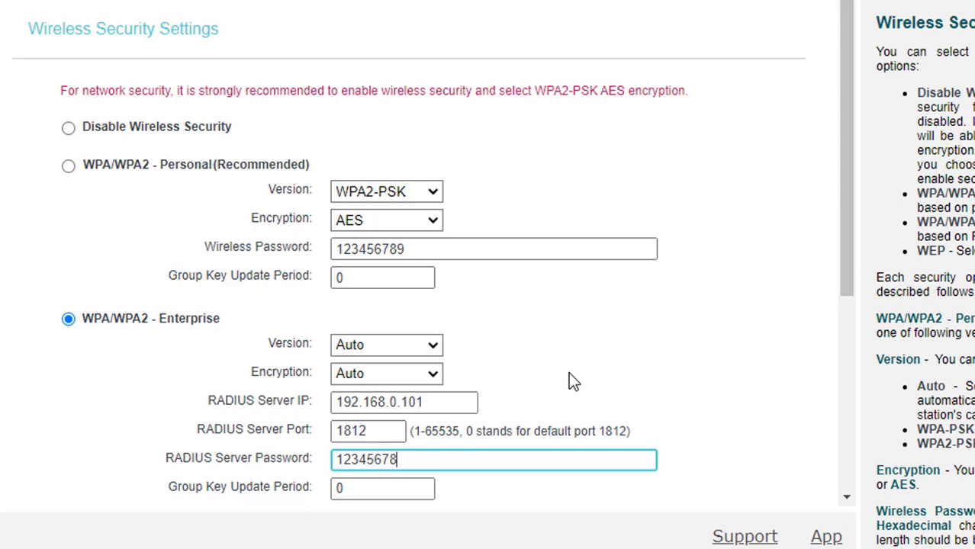
scroll(855, 279, down, 2)
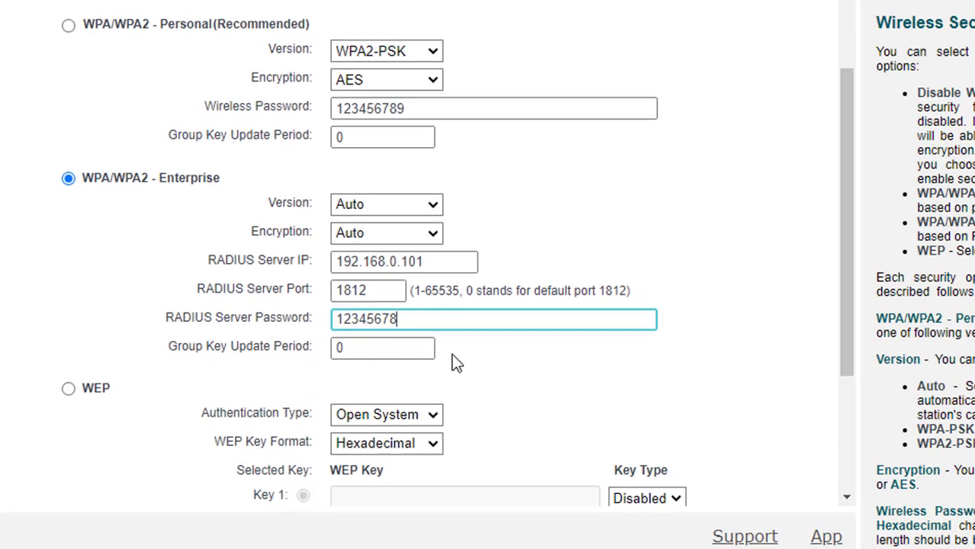
drag(439, 319, 271, 319)
click(462, 265)
key(Tab)
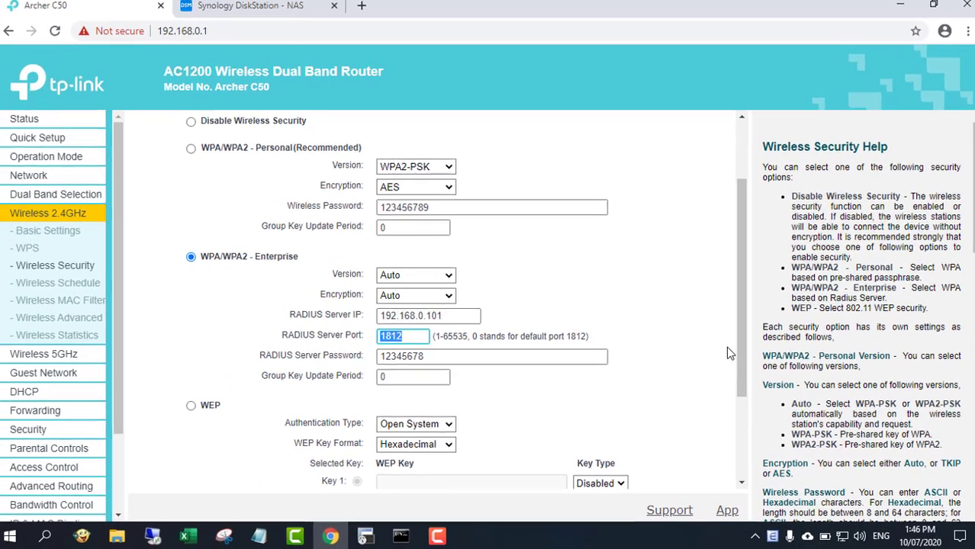
scroll(731, 366, down, 2)
click(437, 456)
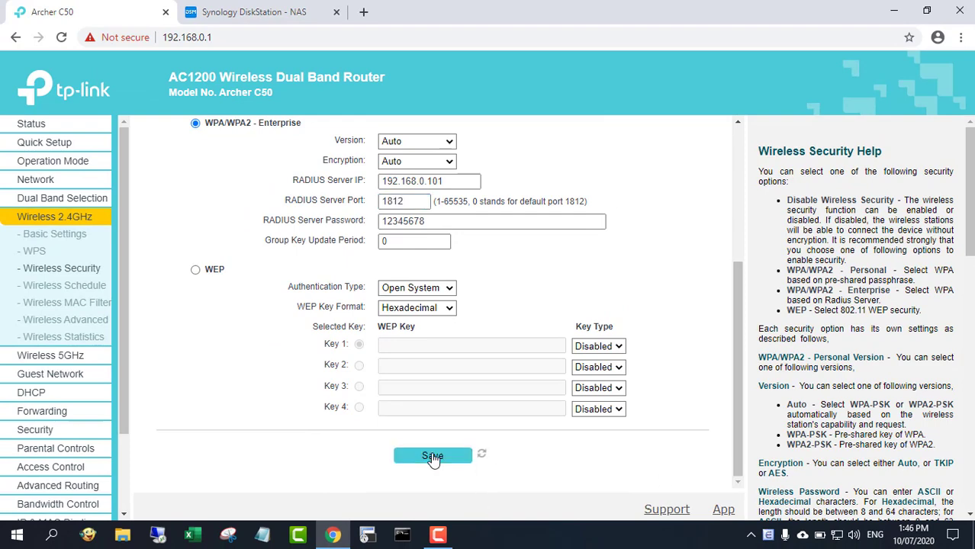
Step: From the desktop Wi-Fi list, connect to NETVN with automatic connection turned off
click(894, 11)
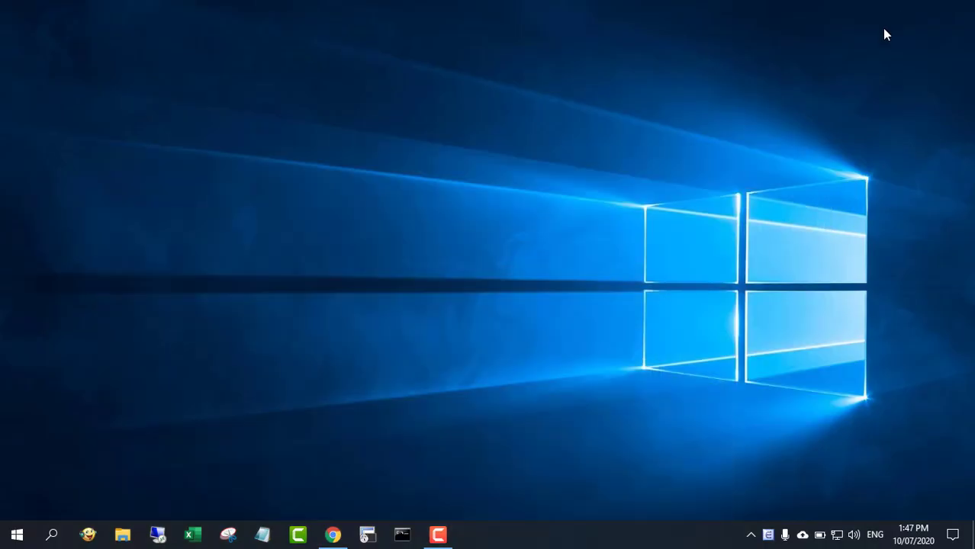
click(837, 534)
click(794, 219)
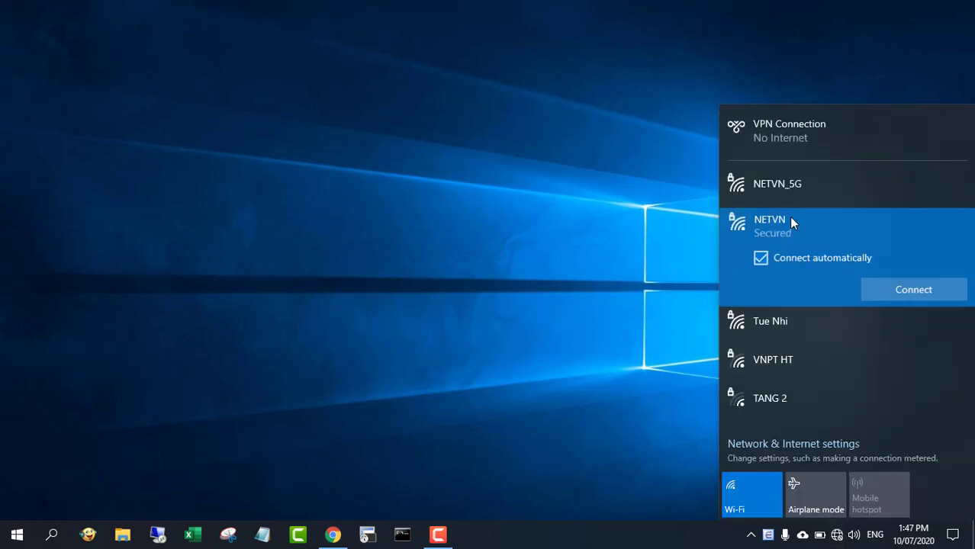
click(799, 258)
click(890, 289)
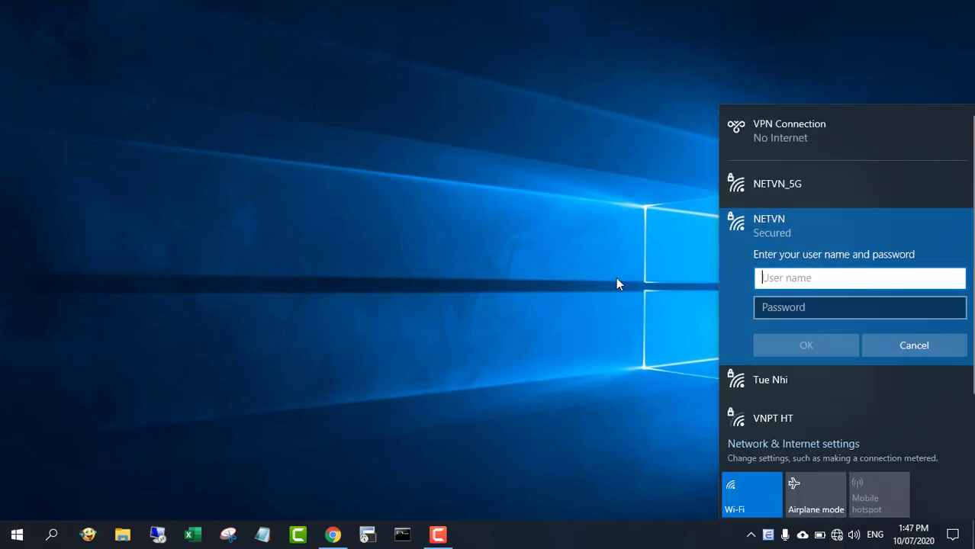
Step: Sign in to NETVN as RADIUS user tom with his password and accept the certificate
text(tom)
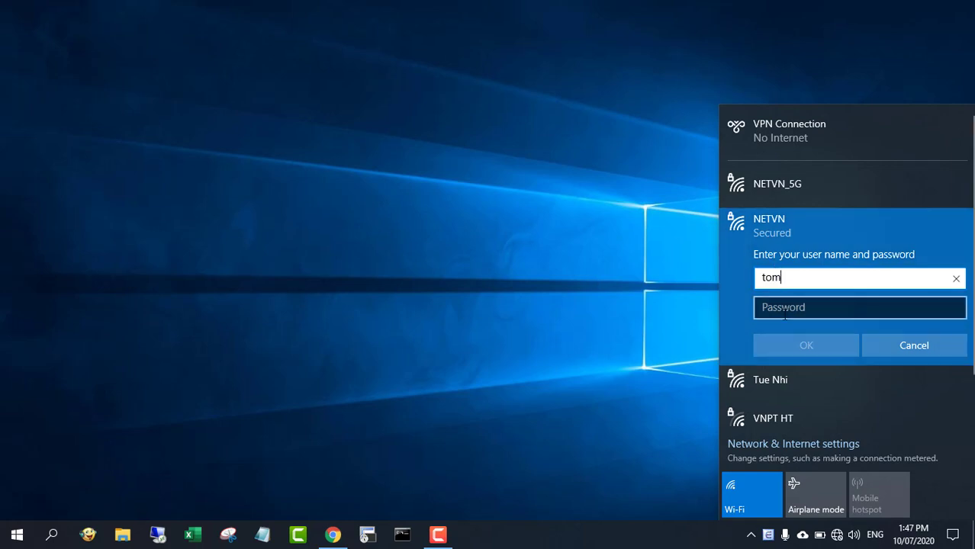
key(Tab)
text(t*****)
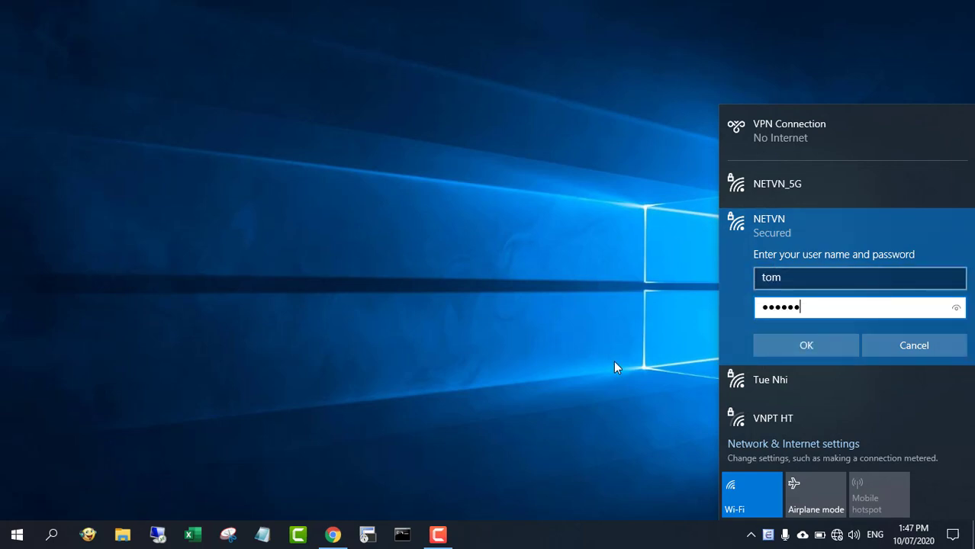
click(811, 346)
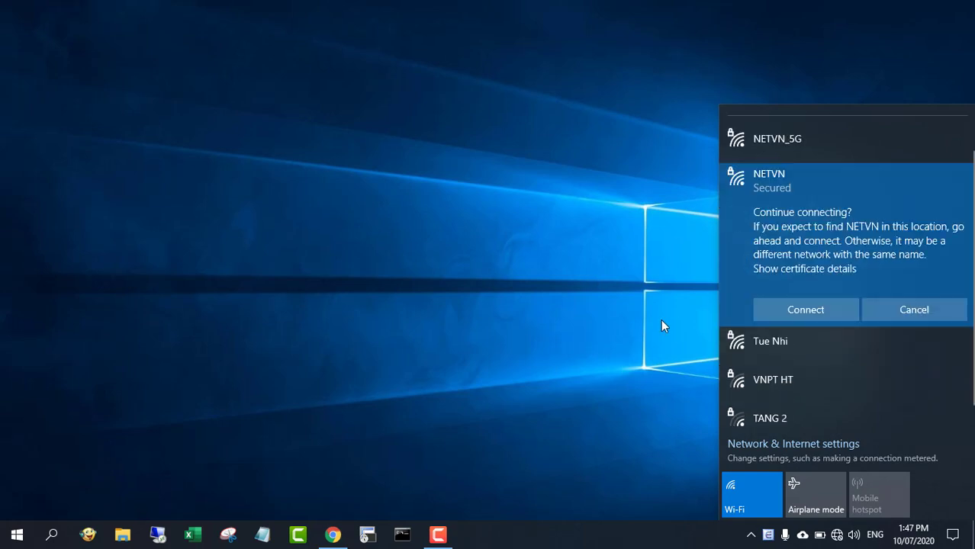
click(790, 314)
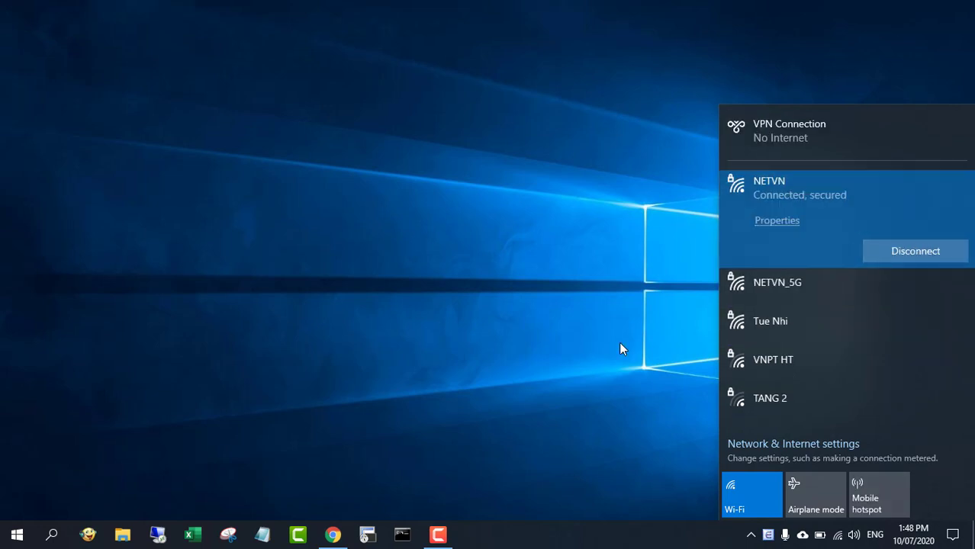
Step: Restore Chrome and load youtube.com in a new tab
click(412, 467)
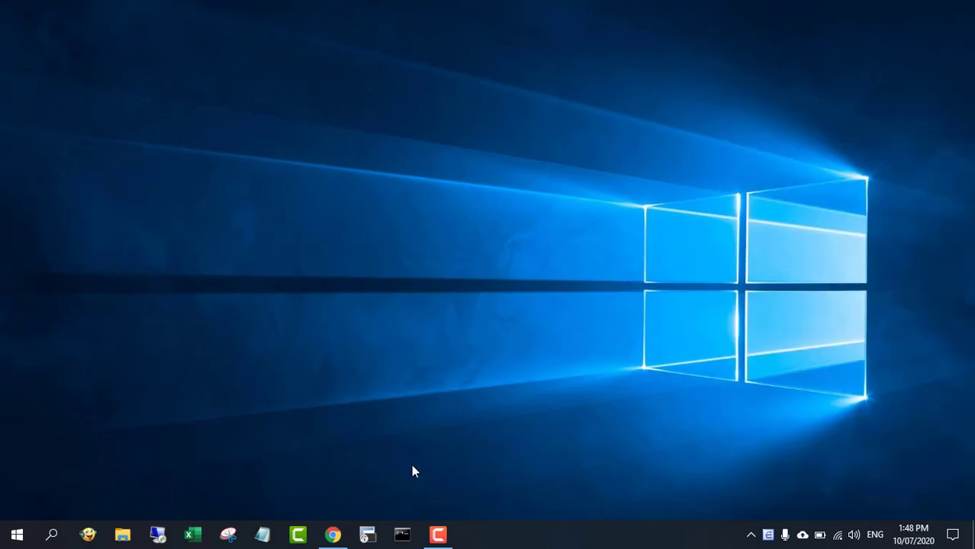
click(334, 535)
click(364, 11)
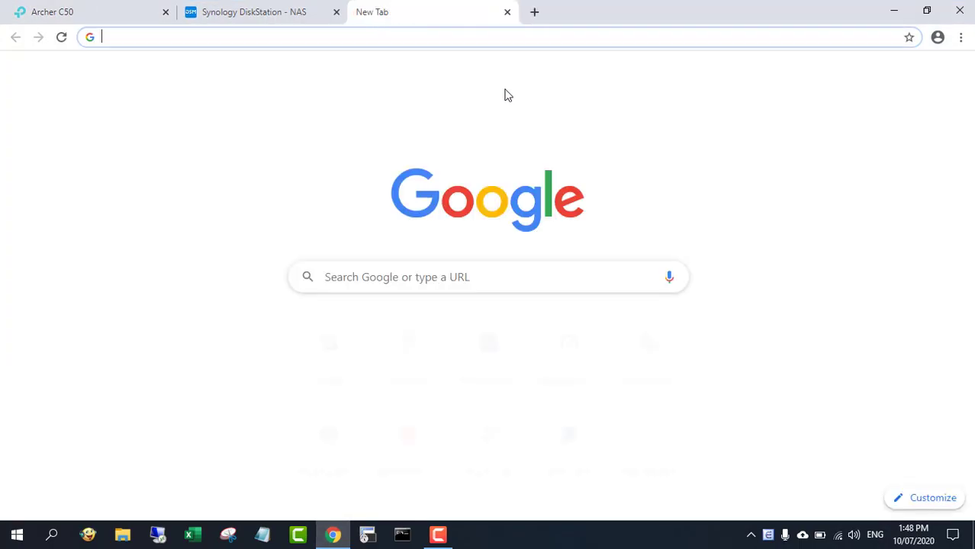
text(youtube.com)
key(Return)
Step: Search netvn, open and subscribe to the Net VN channel, then return to the DiskStation tab
click(480, 69)
text(net)
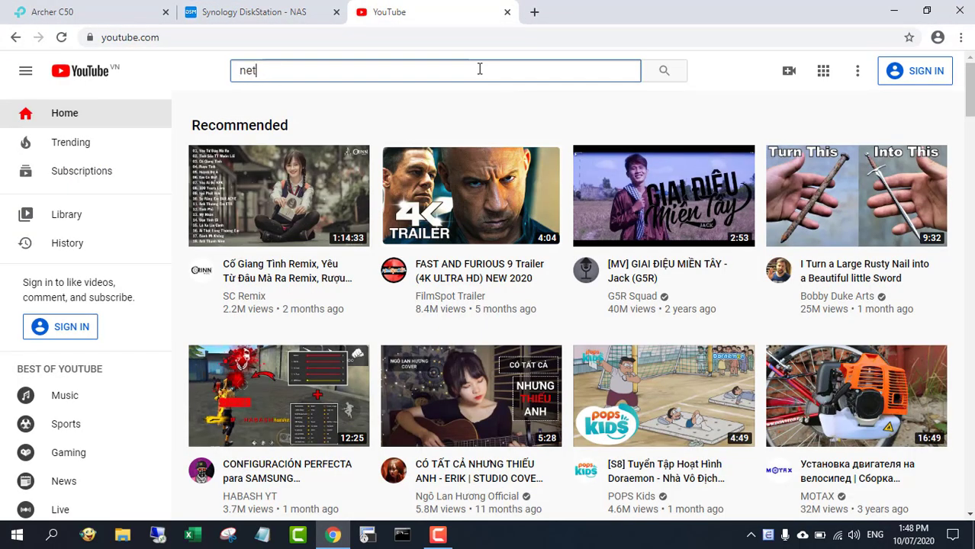
text(vn)
key(Return)
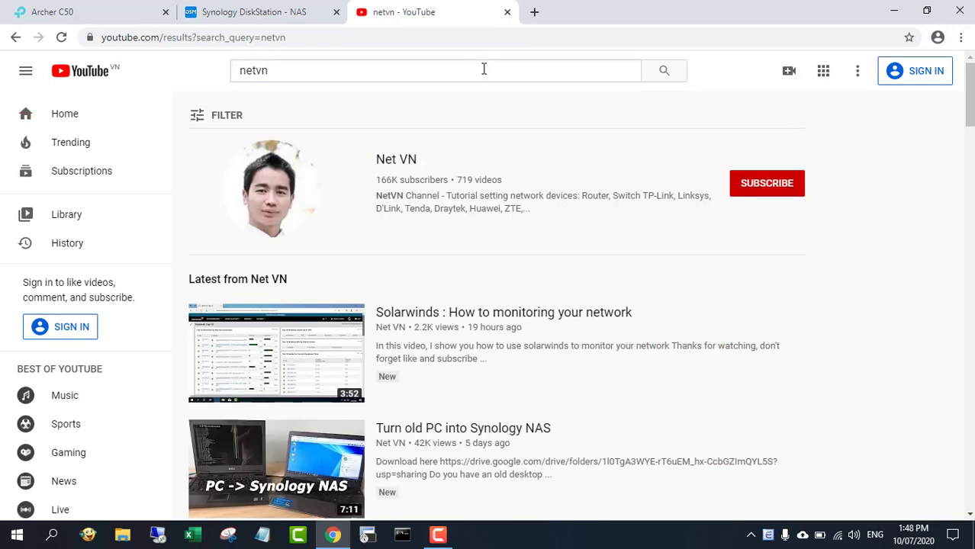
click(291, 188)
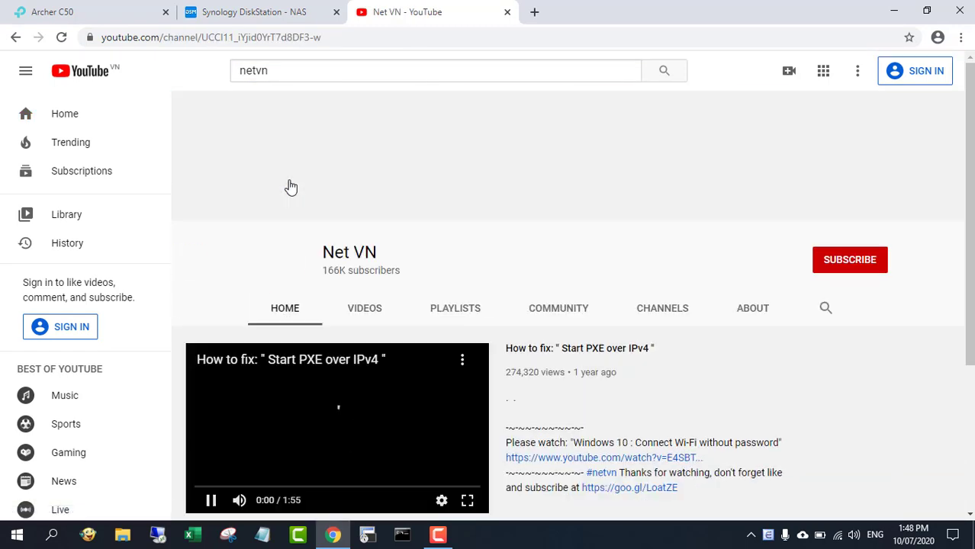
click(870, 263)
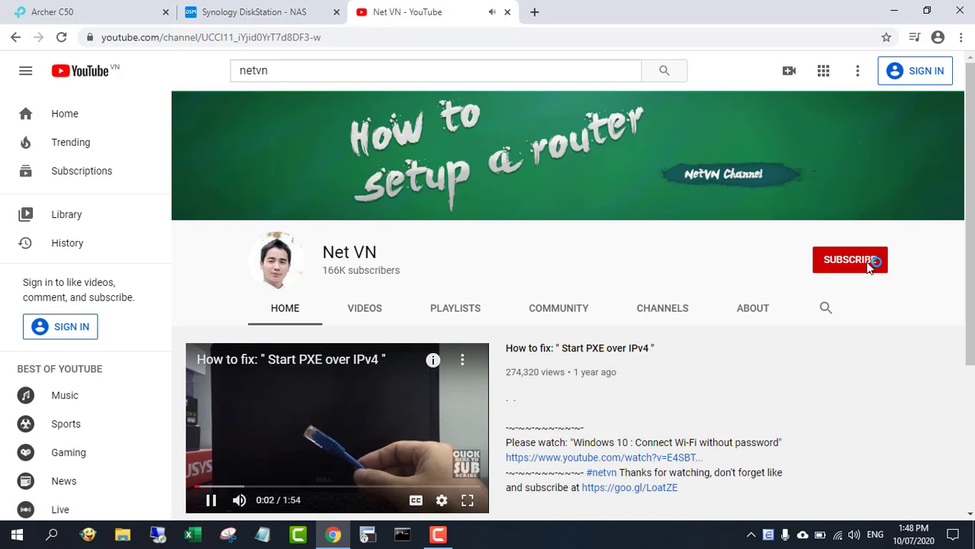
click(275, 18)
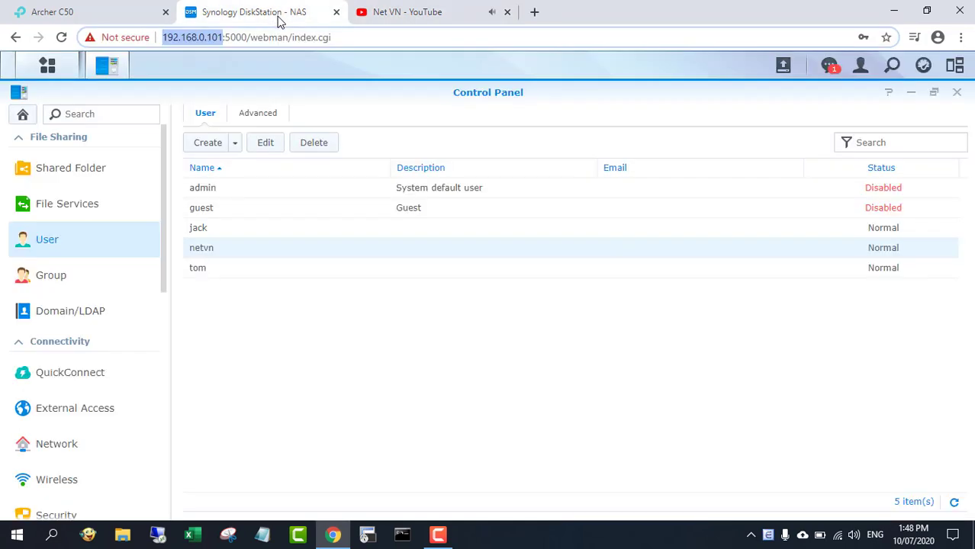
Step: Close Control Panel and show the RADIUS Server log maximized to full window
click(956, 94)
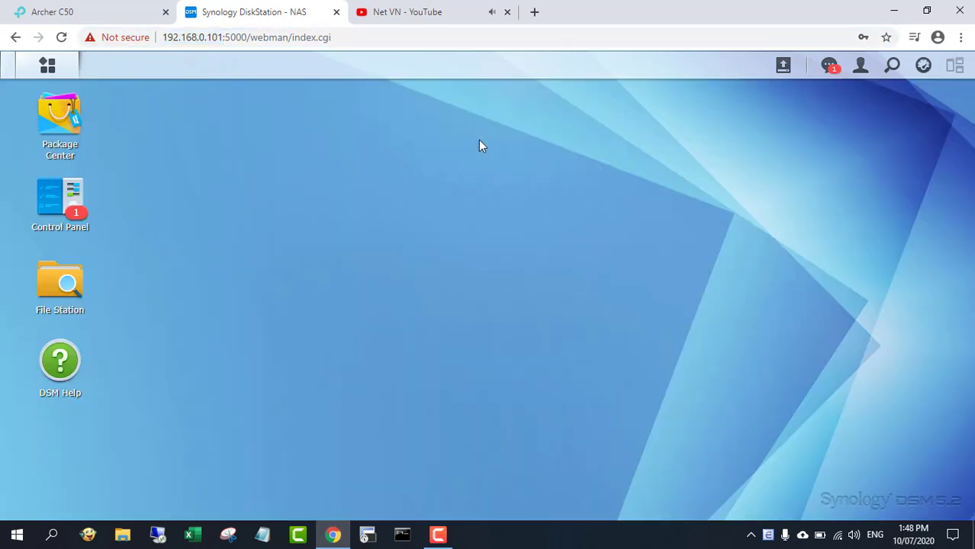
click(70, 75)
click(535, 349)
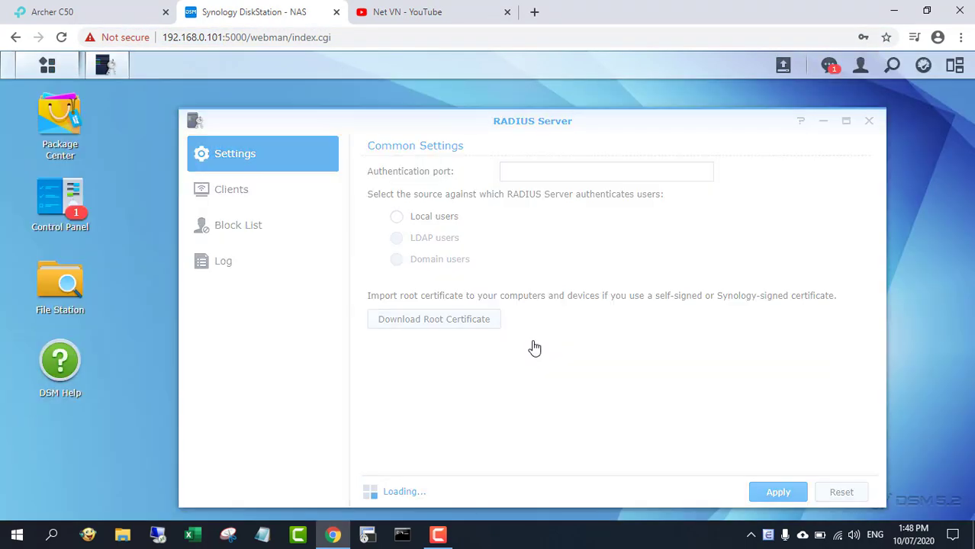
click(234, 262)
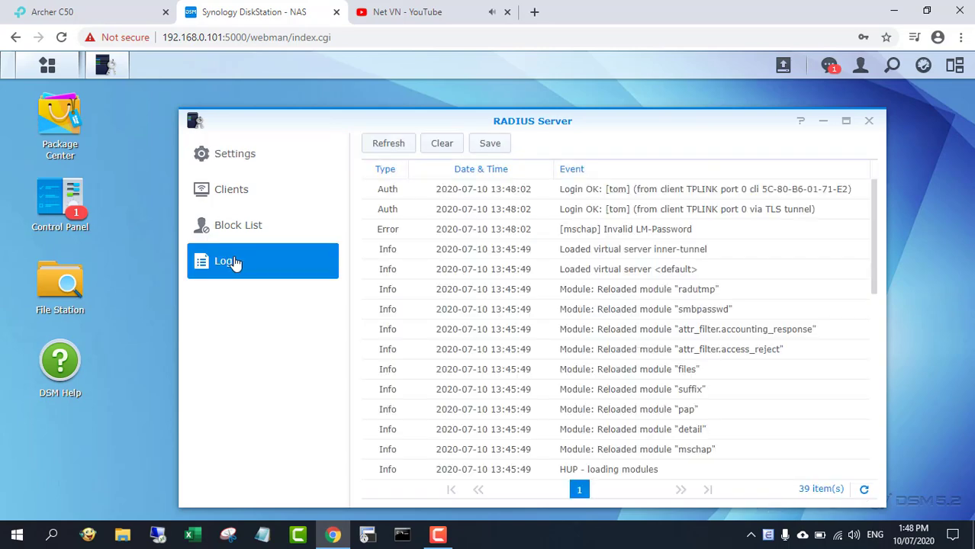
click(846, 121)
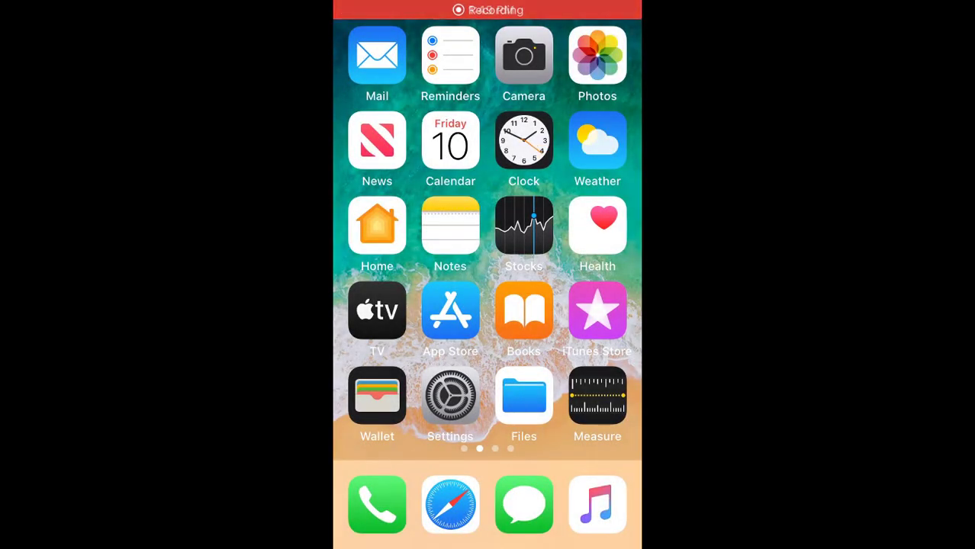
Step: On the iPhone, choose the NETVN Wi-Fi network and enter the second RADIUS user's username
click(450, 395)
click(412, 291)
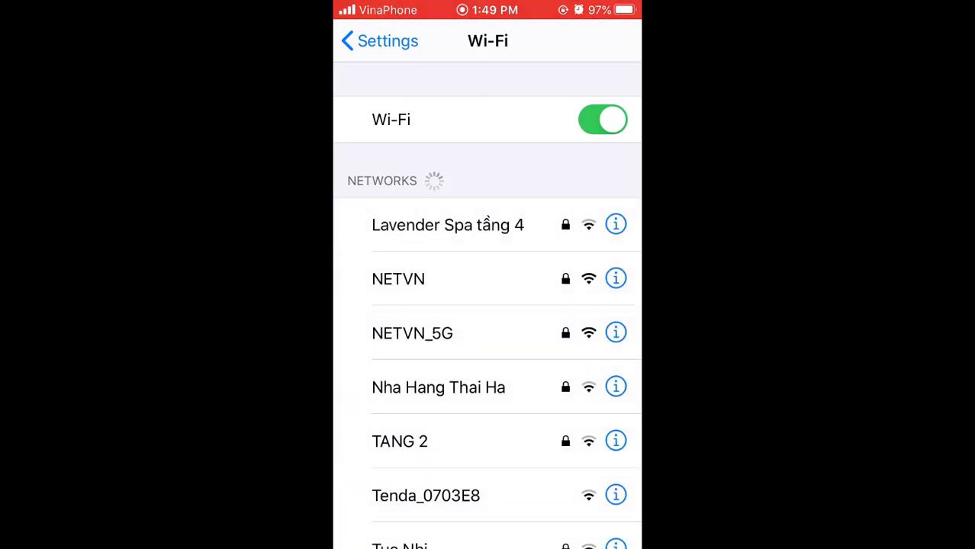
click(399, 279)
text(jack)
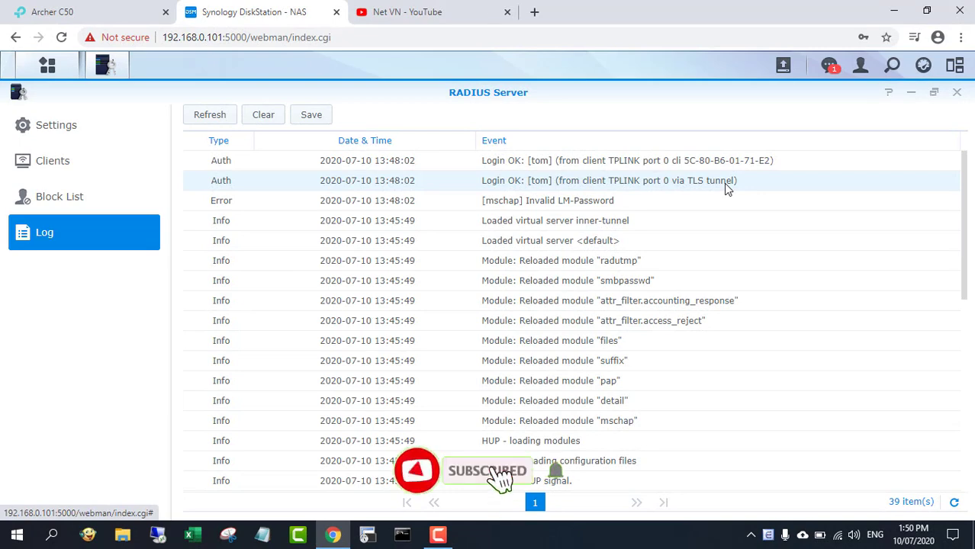
Step: Refresh the RADIUS Server log by switching to Settings and back to Log
click(59, 127)
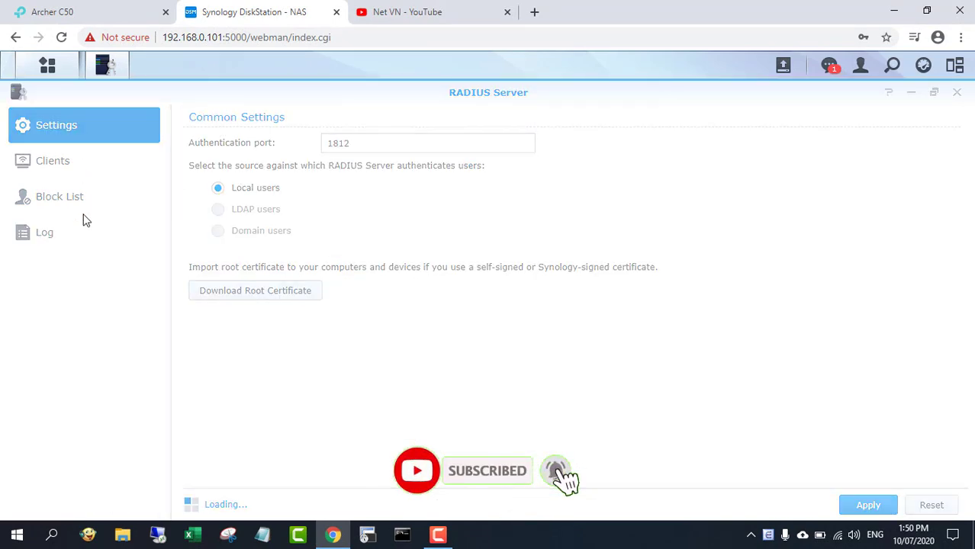
click(48, 231)
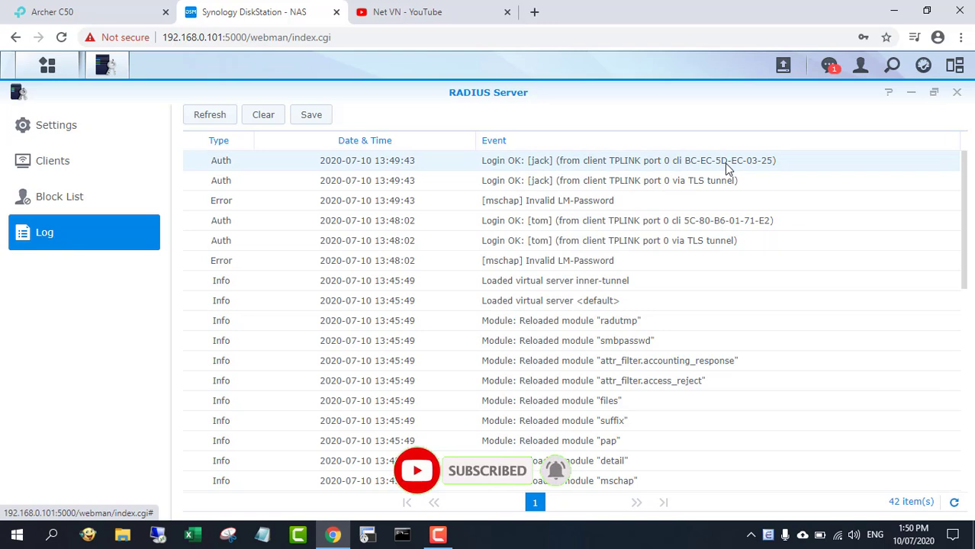